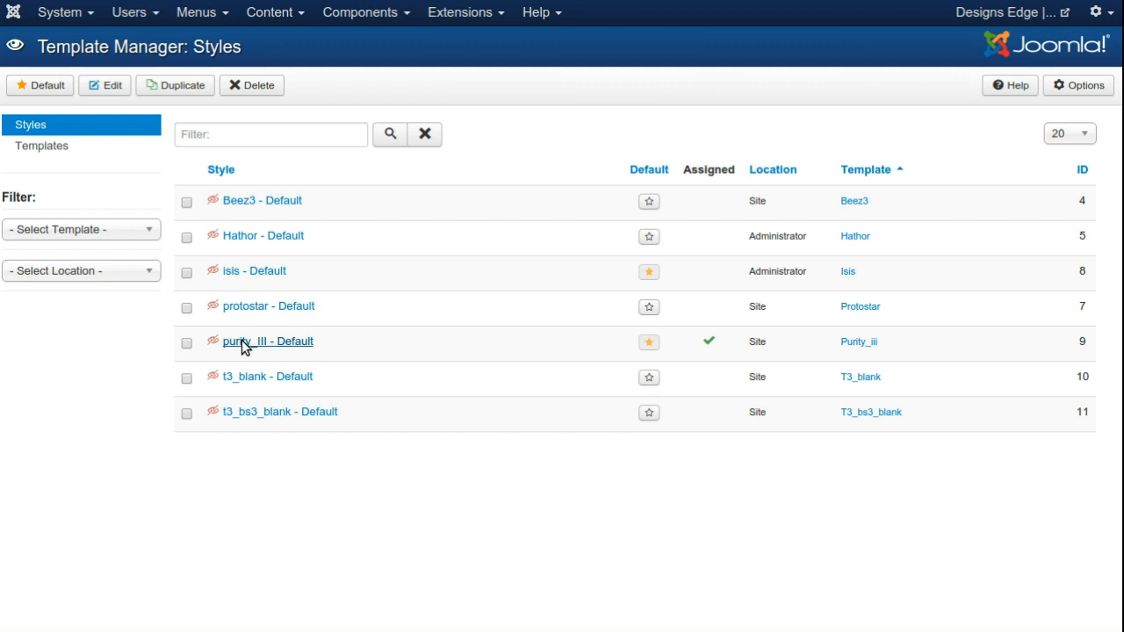
Step: Open the layout settings of the purity_III - Default style and view the available layout choices
left_click(243, 343)
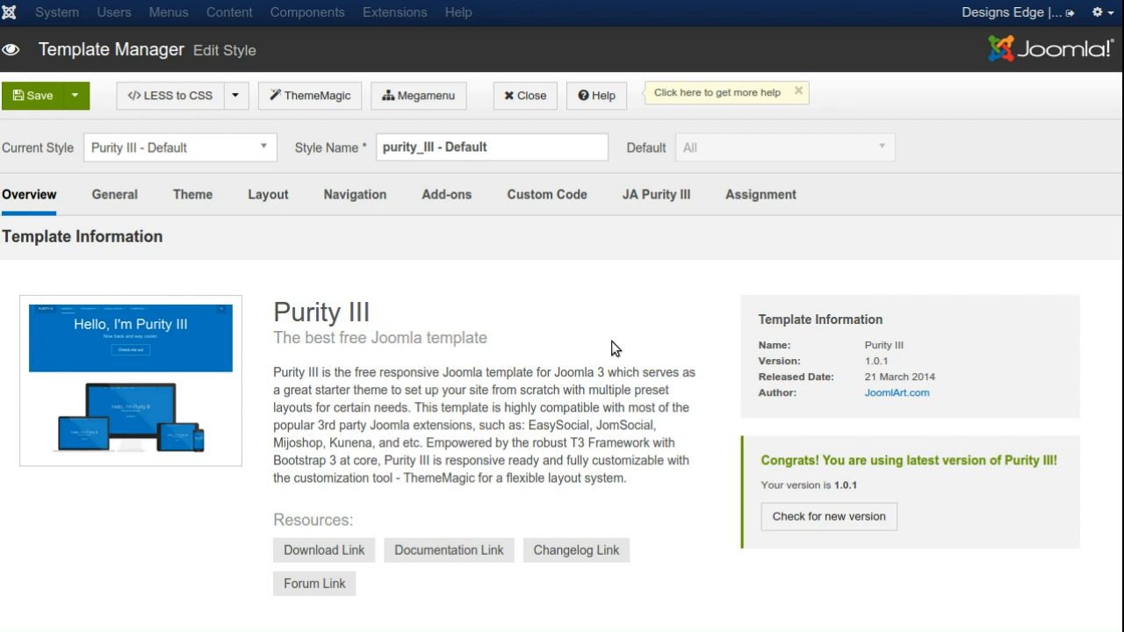
left_click(269, 201)
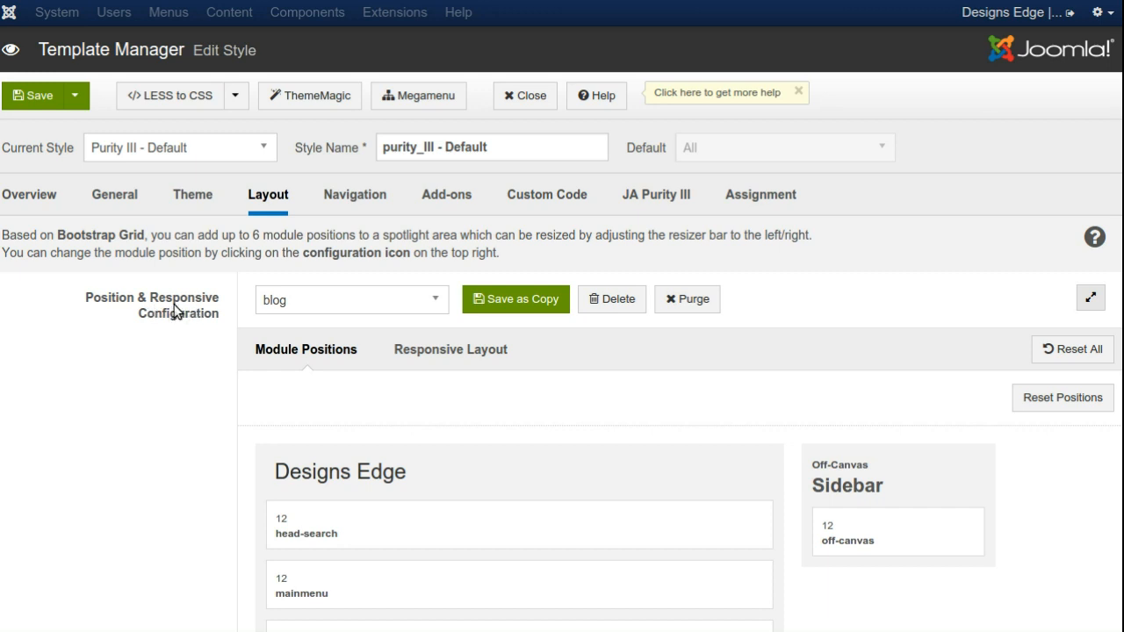
left_click(349, 301)
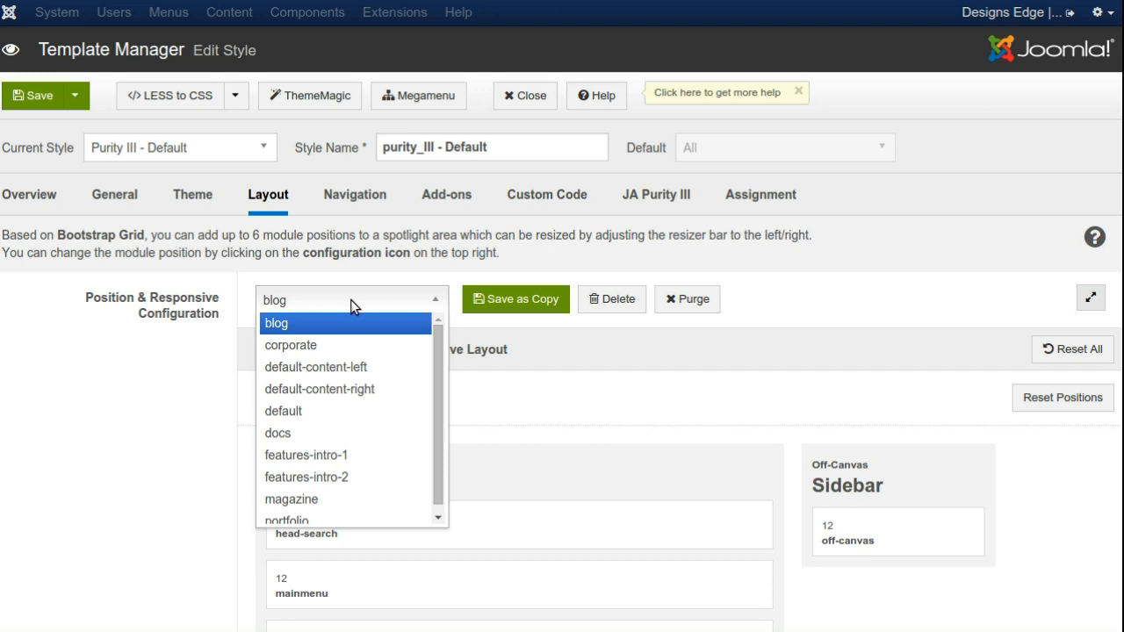
left_click(167, 392)
Step: Set the footer spotlight area of the blog layout to 4 module positions
scroll(129, 425, "down", 3)
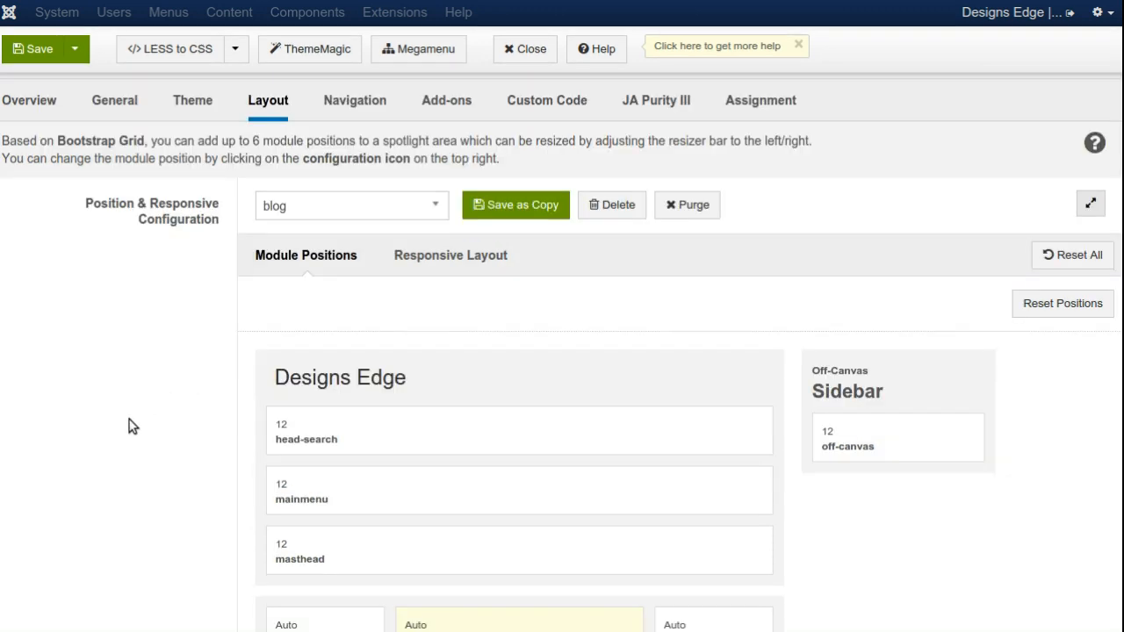
scroll(129, 426, "down", 1)
scroll(132, 428, "down", 3)
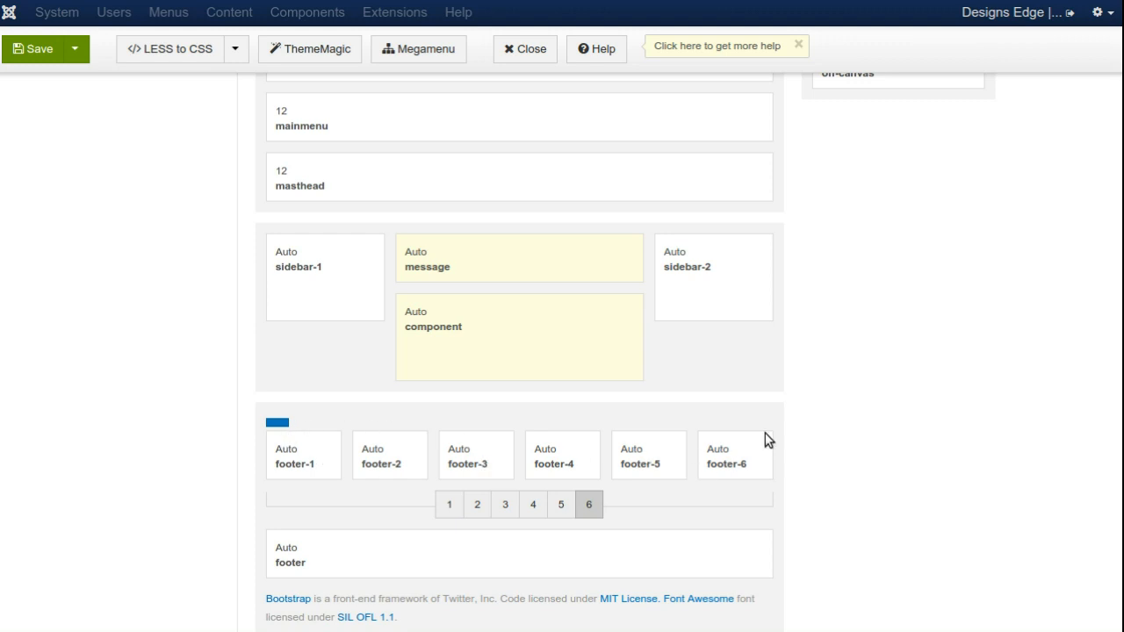
left_click(533, 506)
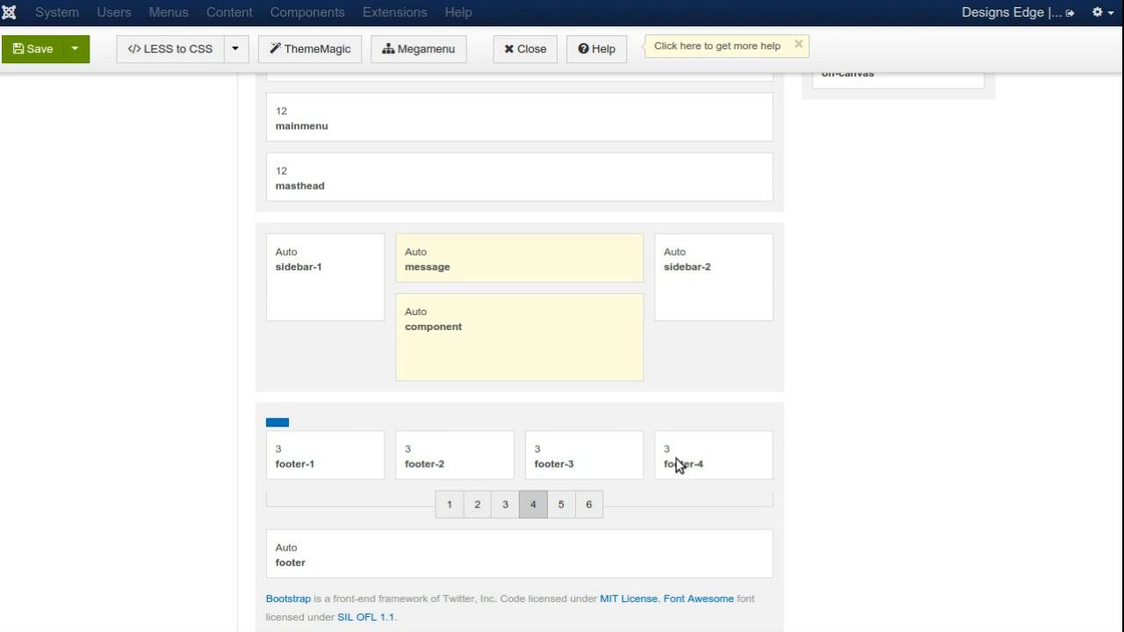
Step: Switch the footer spotlight area to 6 module positions and back to 4
scroll(201, 426, "up", 3)
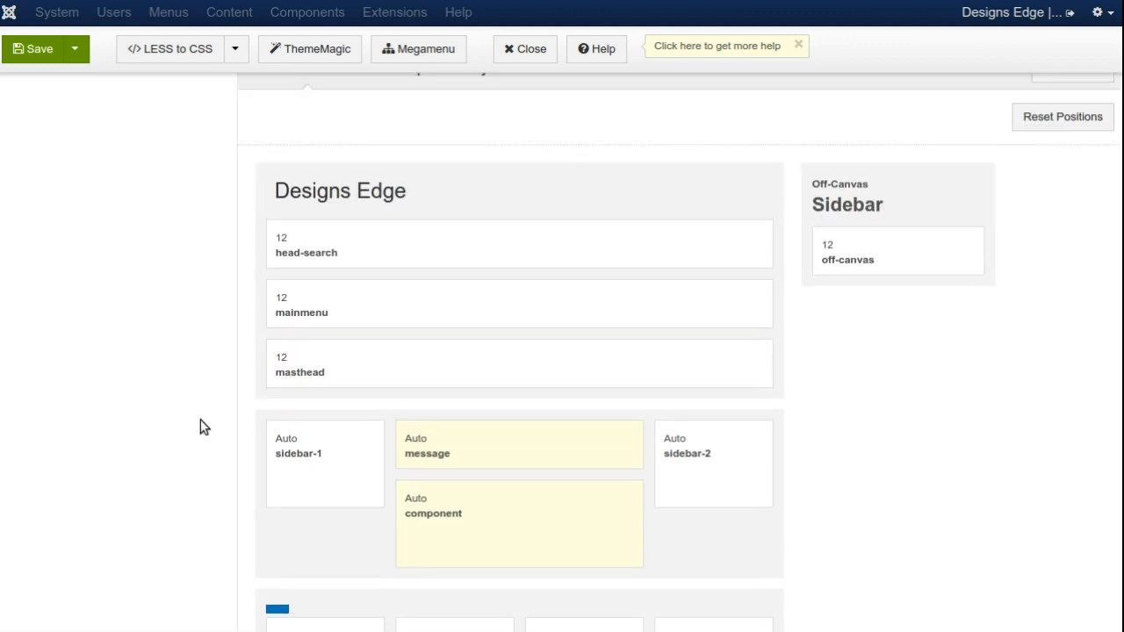
scroll(201, 427, "down", 2)
scroll(201, 427, "down", 1)
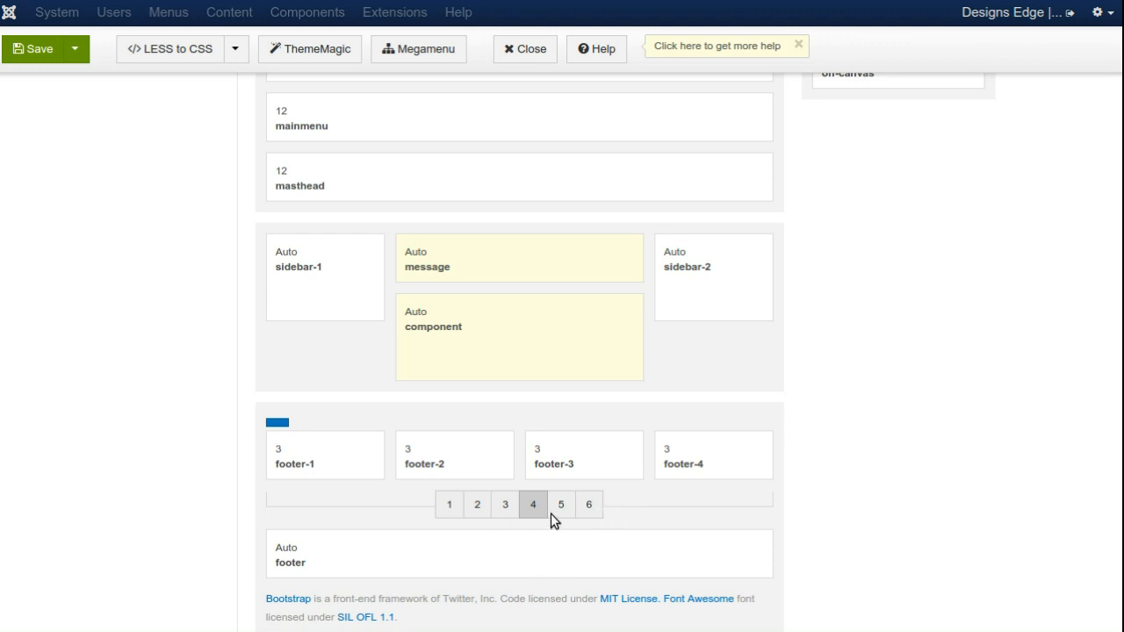
left_click(588, 506)
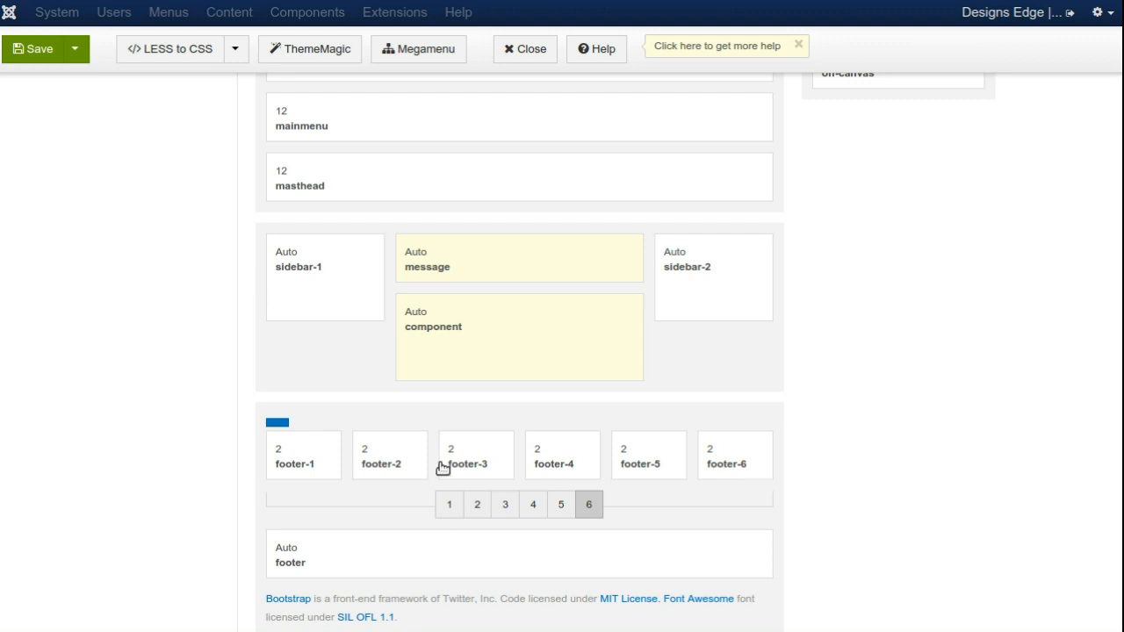
left_click(533, 505)
Step: Review the blog layout's module positions and open its responsive layout configuration
scroll(158, 531, "up", 1)
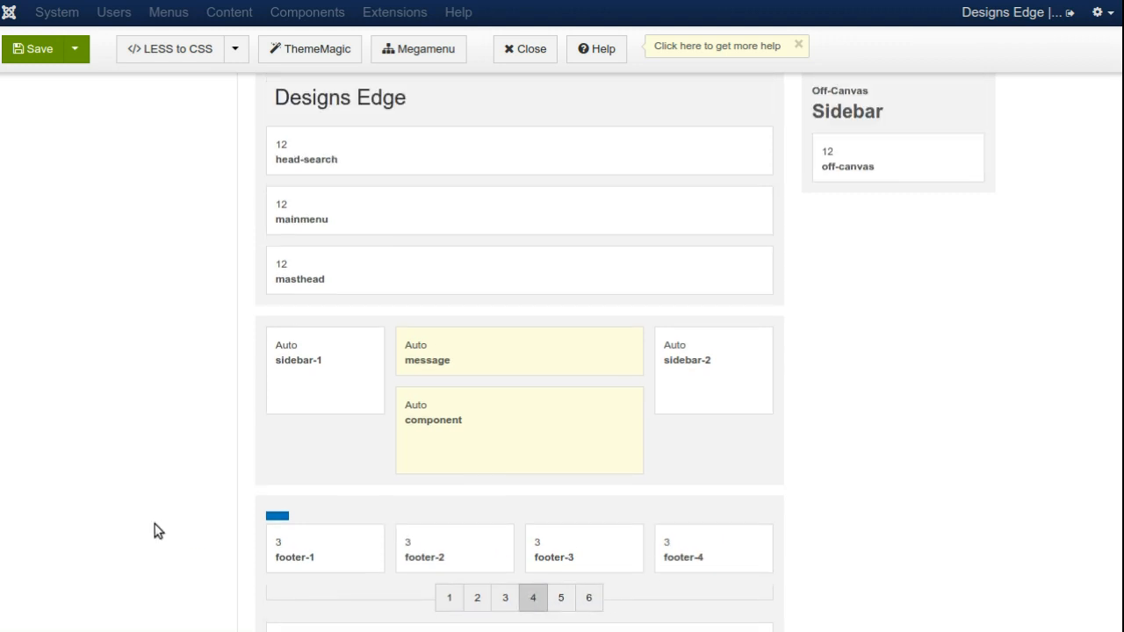
scroll(154, 531, "up", 1)
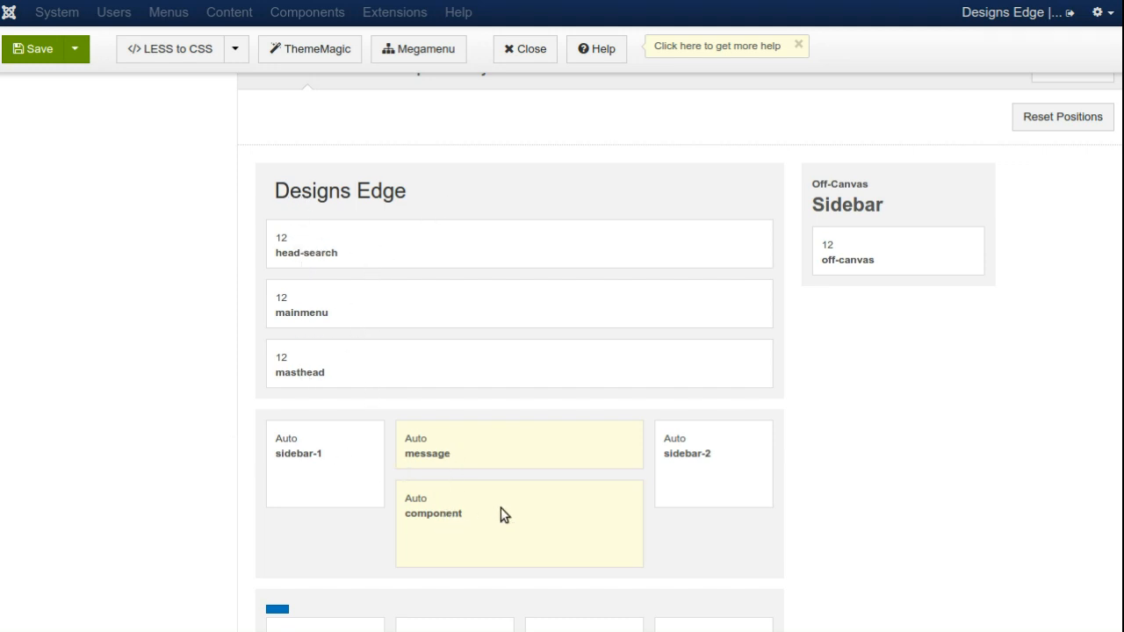
scroll(294, 610, "down", 3)
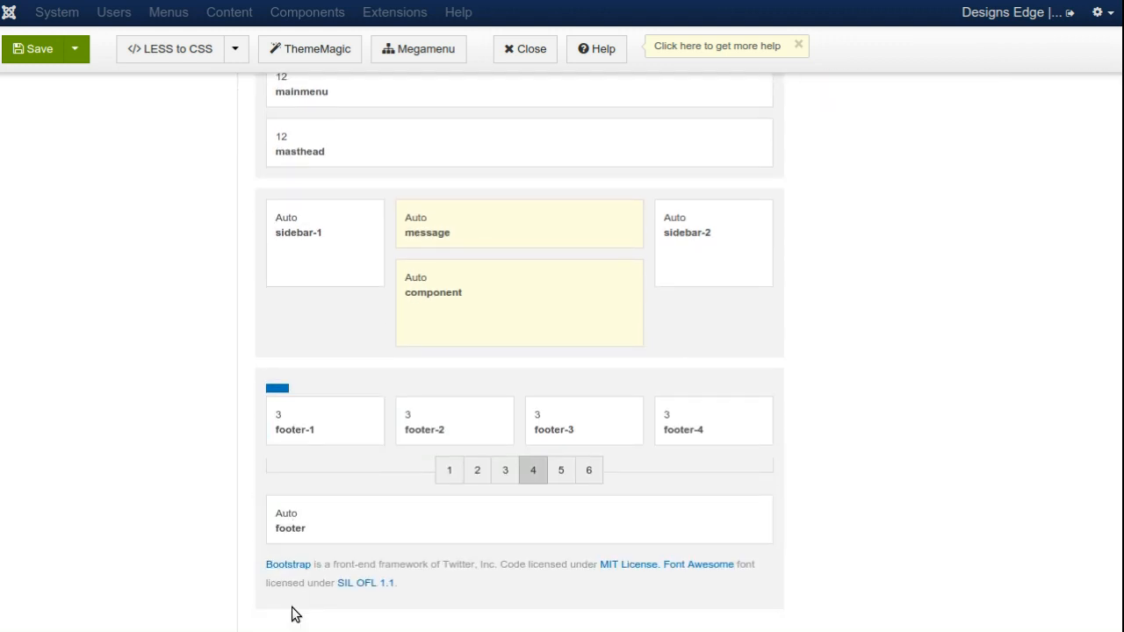
scroll(122, 417, "up", 3)
scroll(122, 417, "up", 3)
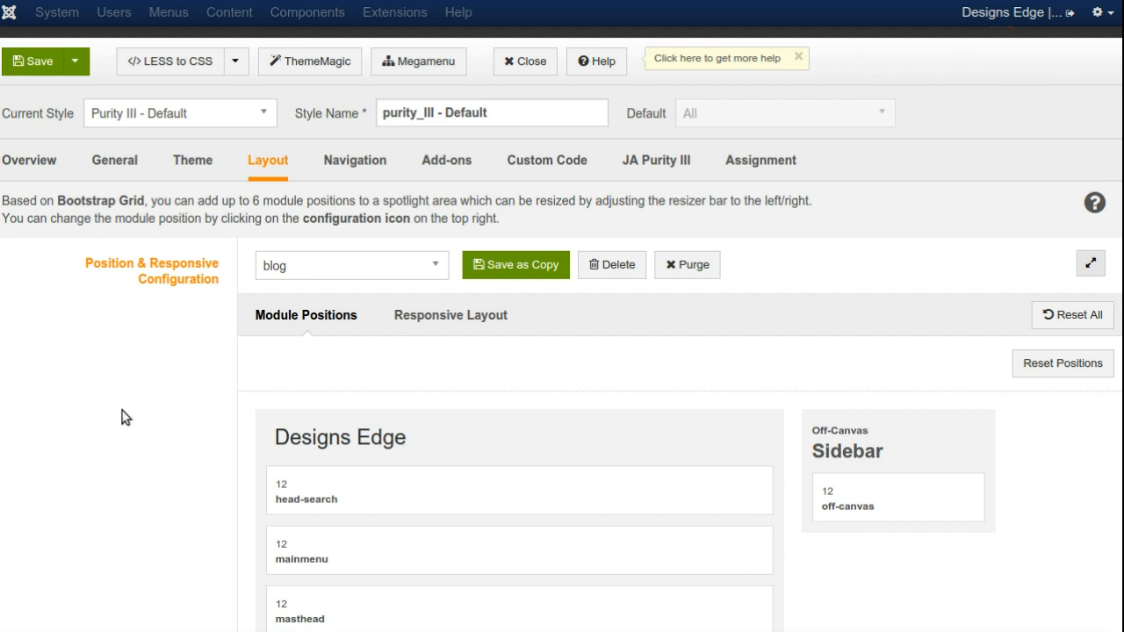
left_click(464, 316)
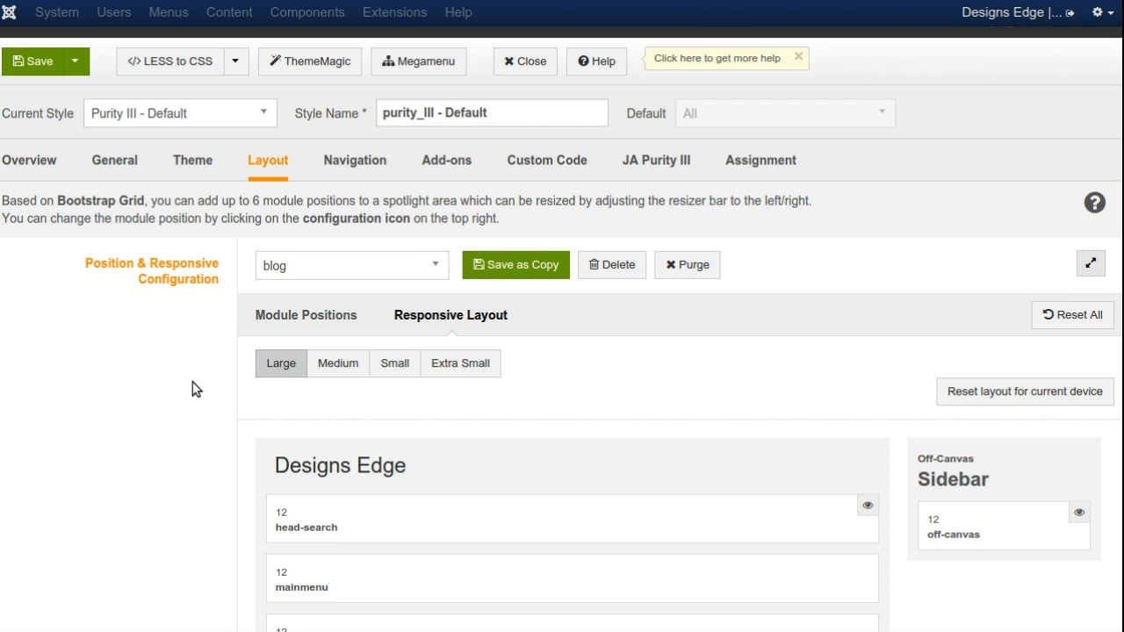
Step: For the Large screen size, widen footer-1, footer-2, footer-3 and footer-4 to 6 columns each, forming two rows
scroll(191, 389, "down", 5)
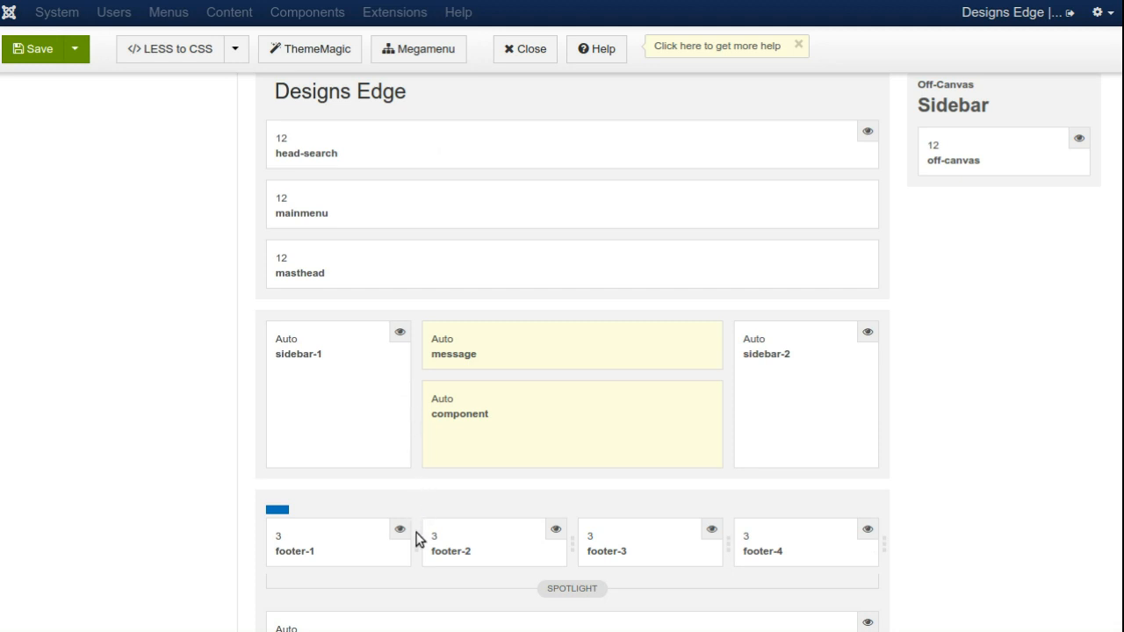
left_click_drag(417, 544, 566, 549)
left_click_drag(730, 539, 886, 539)
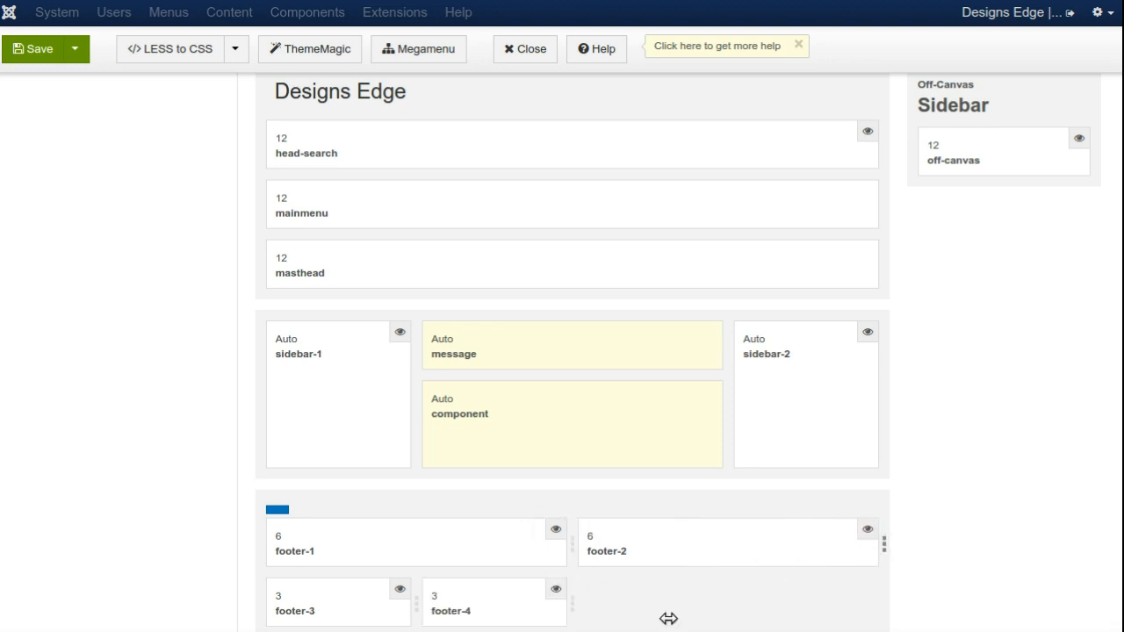
left_click_drag(420, 610, 577, 597)
left_click_drag(735, 612, 888, 602)
left_click(735, 606)
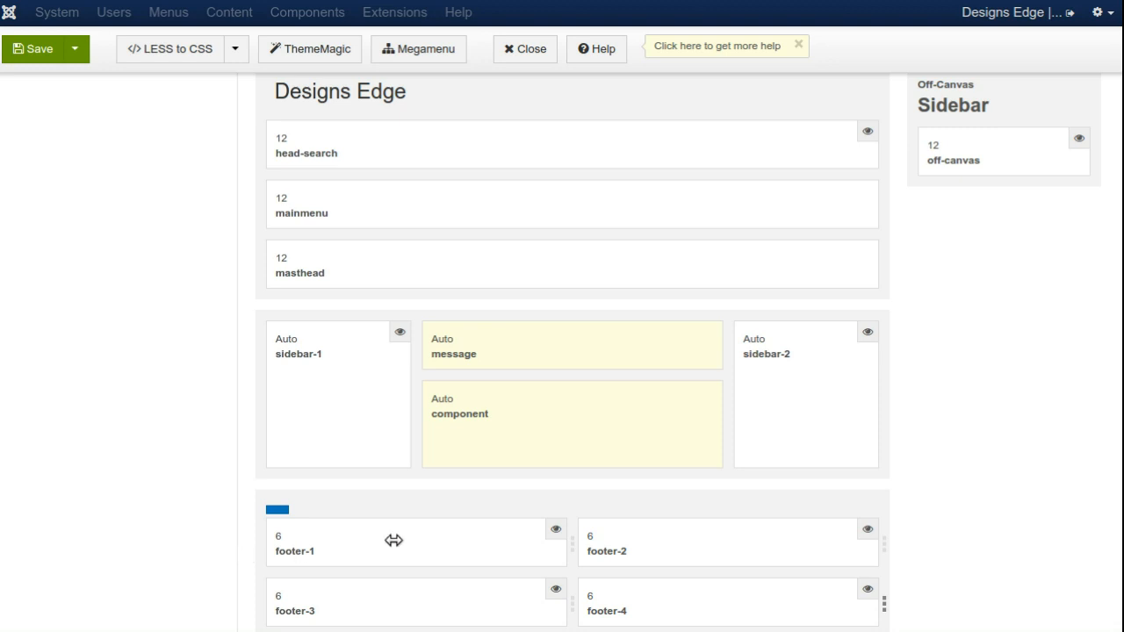
Step: Narrow footer-1 to 3 columns in the Large layout and widen it back to 6
left_click_drag(572, 544, 416, 544)
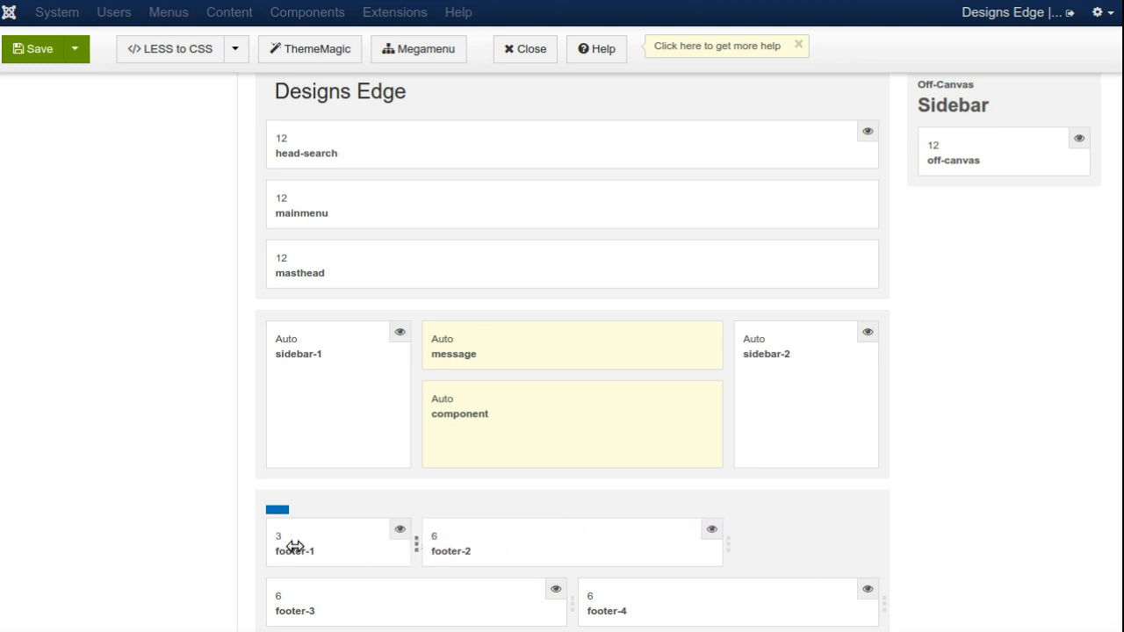
left_click_drag(416, 542, 572, 543)
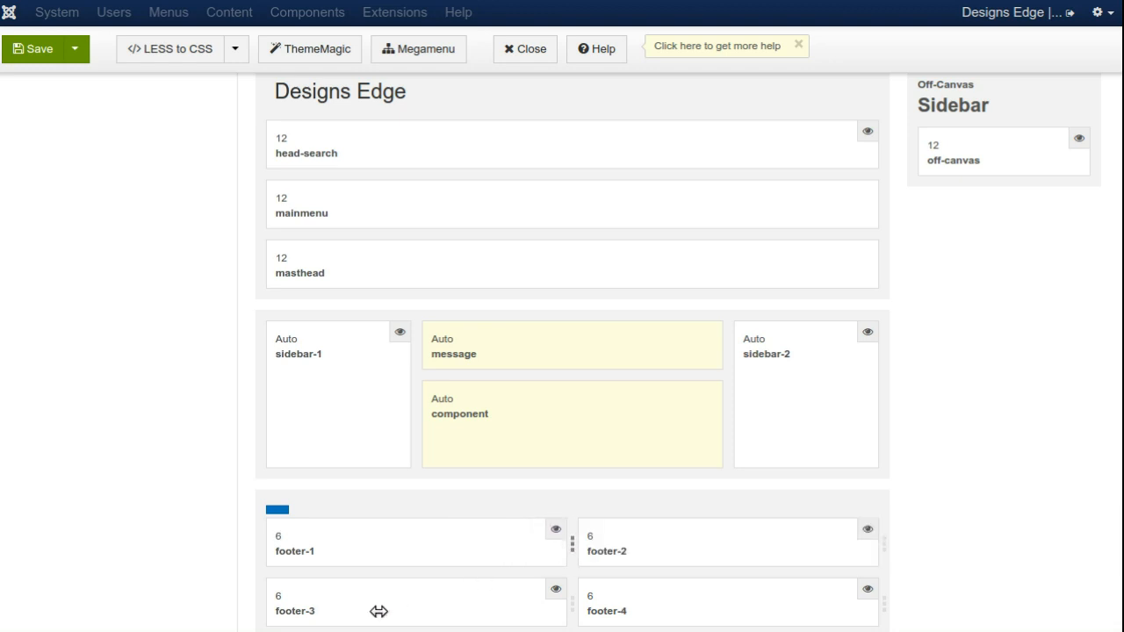
scroll(178, 449, "up", 2)
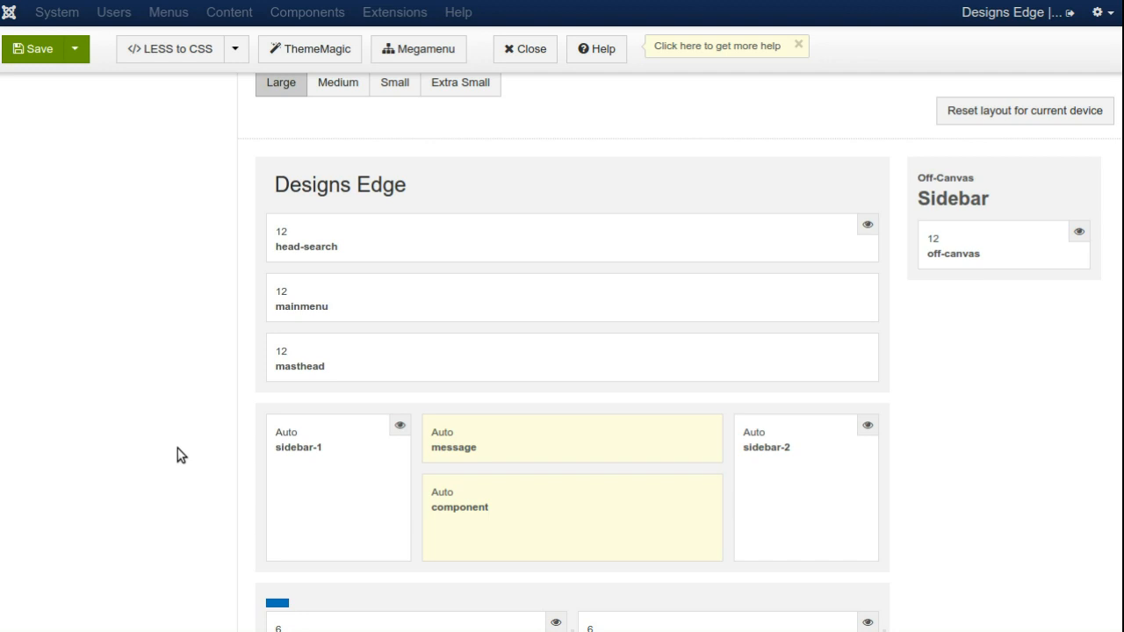
scroll(178, 455, "down", 1)
Step: For the Medium screen size, widen footer-1 through footer-4 to 6 columns each
scroll(175, 454, "up", 4)
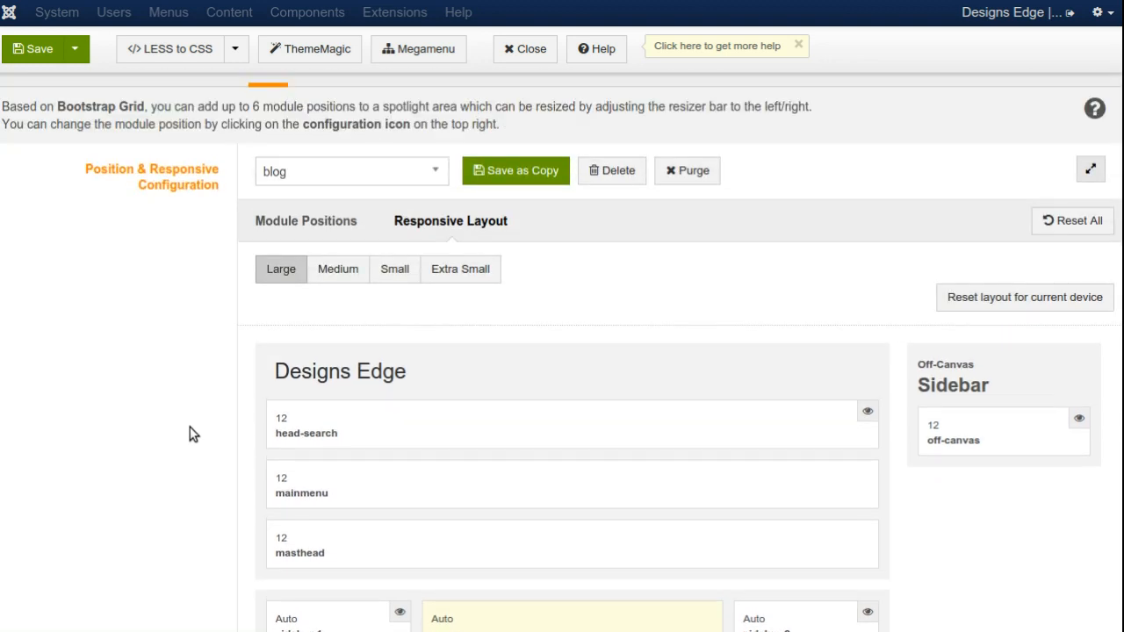
left_click(330, 269)
scroll(140, 354, "down", 5)
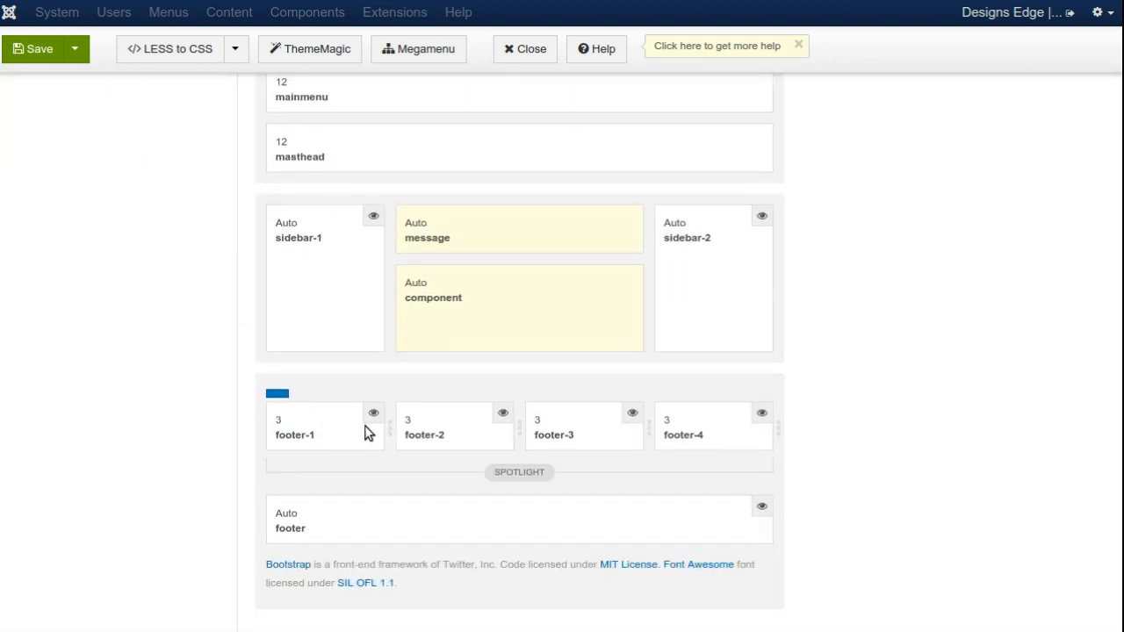
left_click_drag(386, 434, 534, 436)
left_click_drag(644, 439, 770, 421)
left_click_drag(400, 485, 515, 478)
left_click_drag(631, 494, 776, 485)
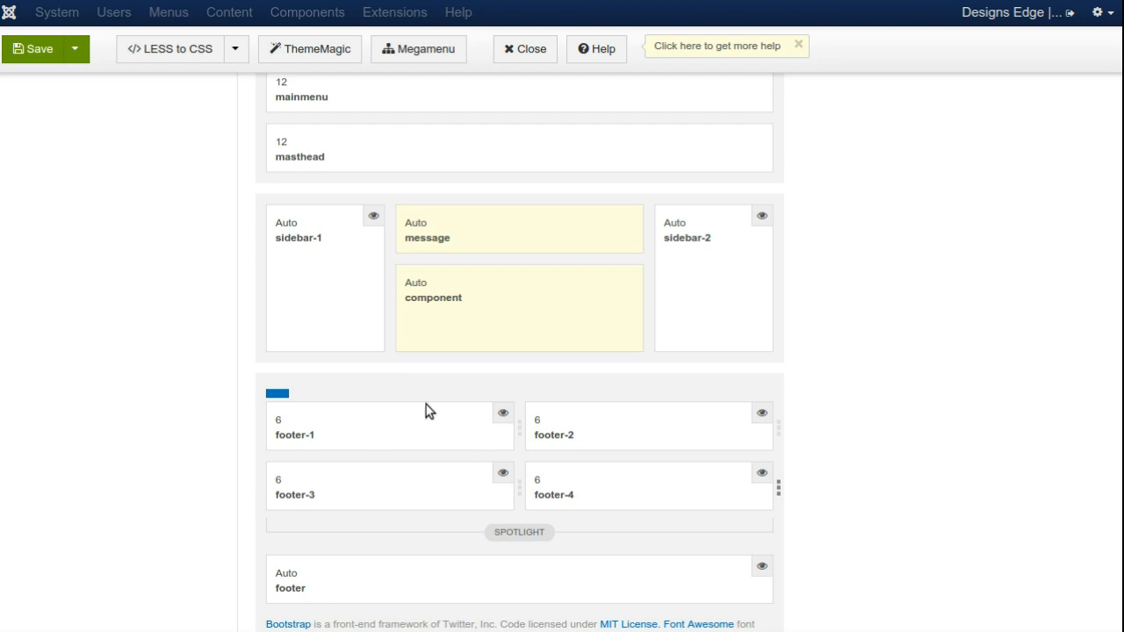
Step: For the Small screen size, widen footer-1 through footer-4 to the full 12 columns each
scroll(475, 426, "up", 3)
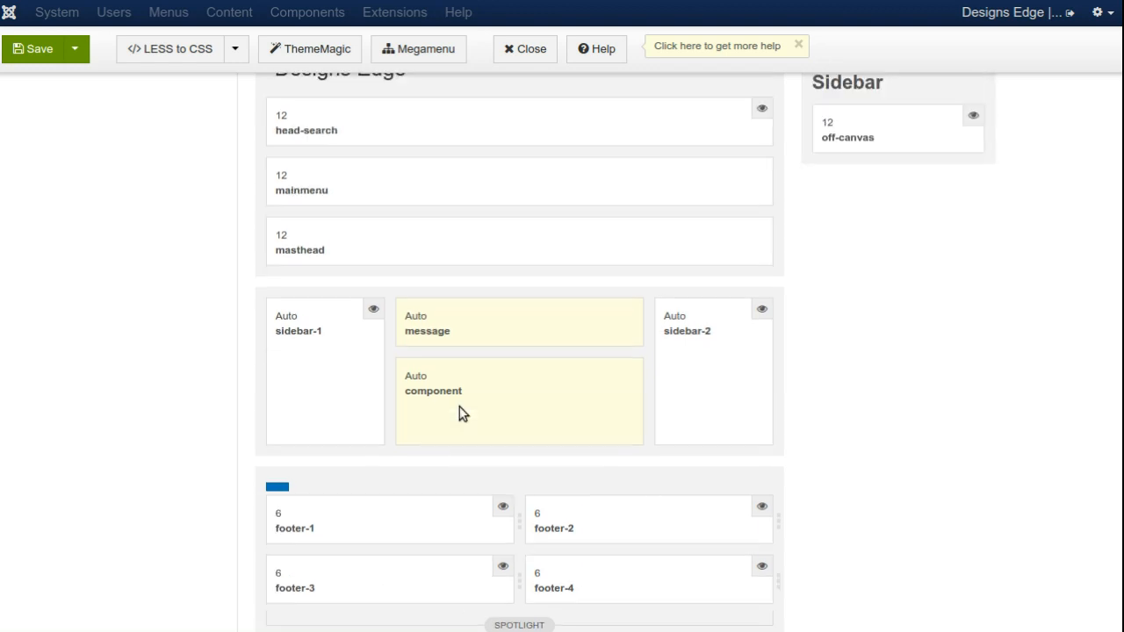
left_click(400, 155)
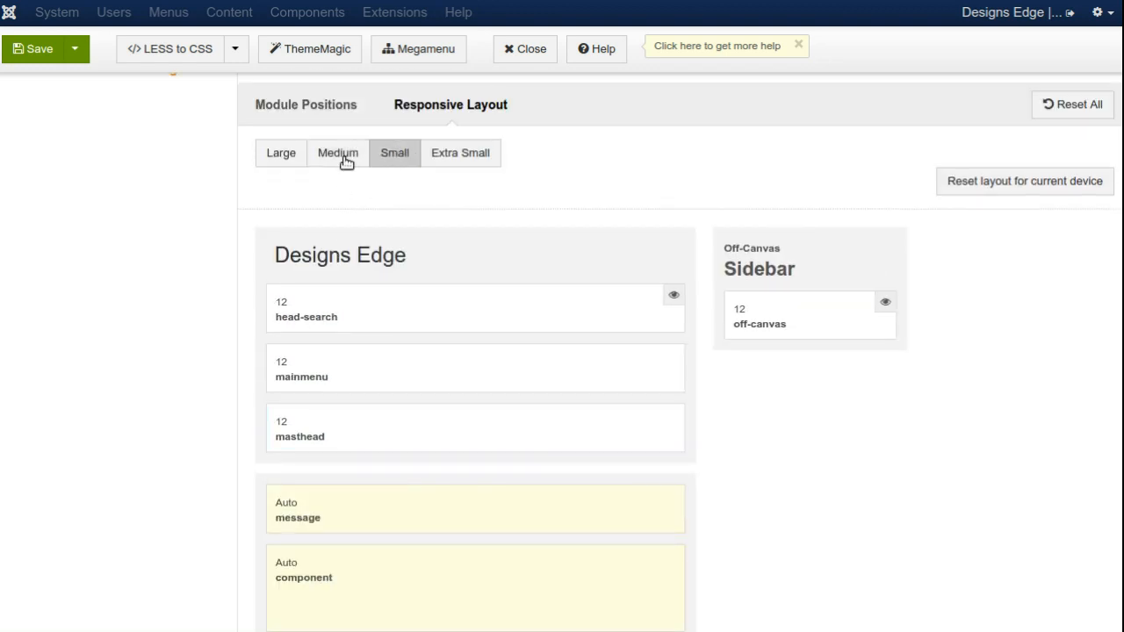
scroll(85, 307, "down", 3)
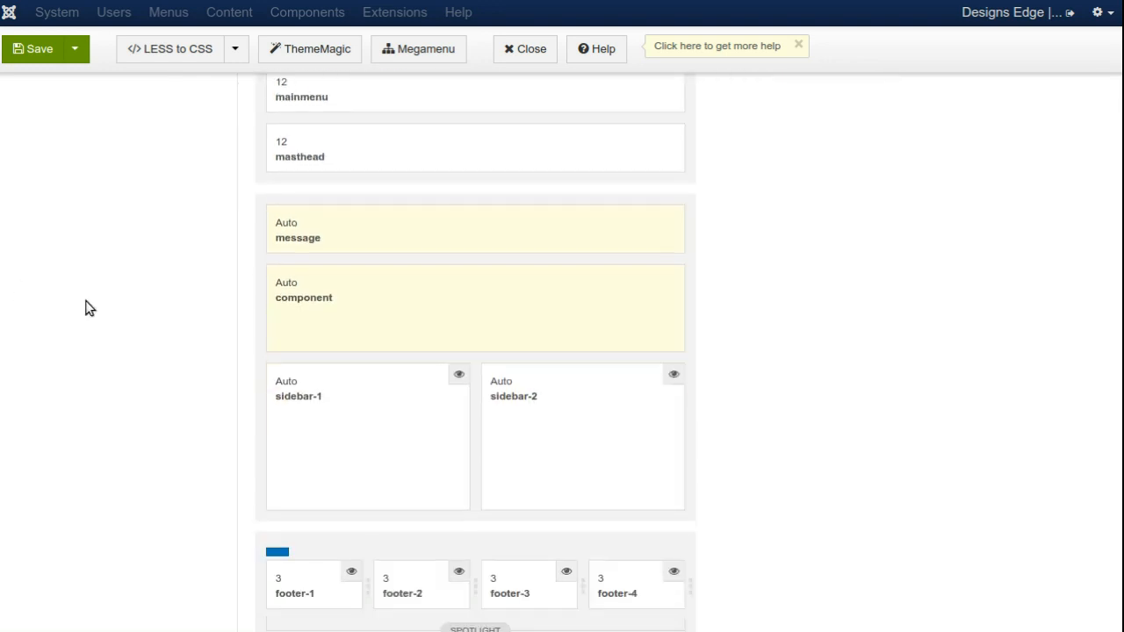
scroll(85, 307, "down", 2)
scroll(88, 308, "up", 5)
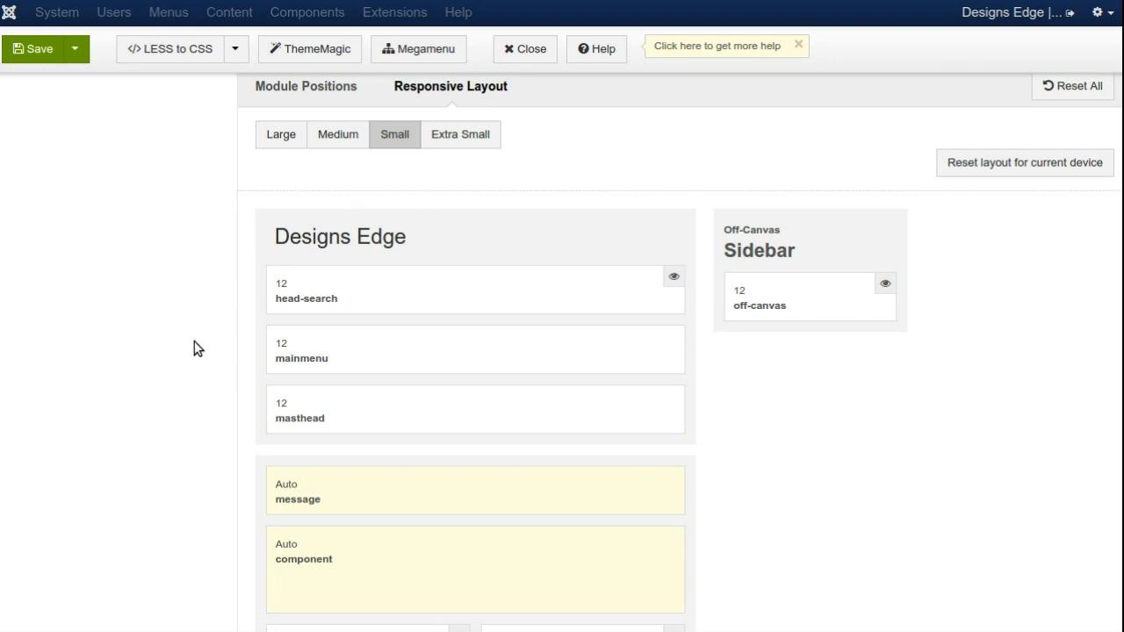
scroll(178, 382, "down", 3)
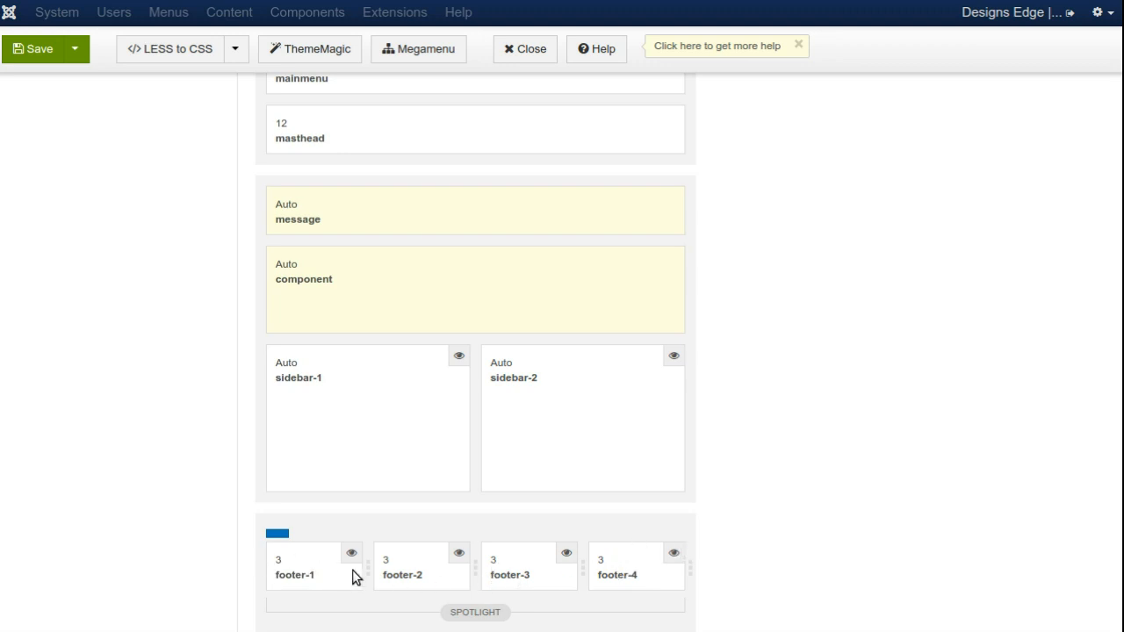
left_click_drag(367, 567, 702, 570)
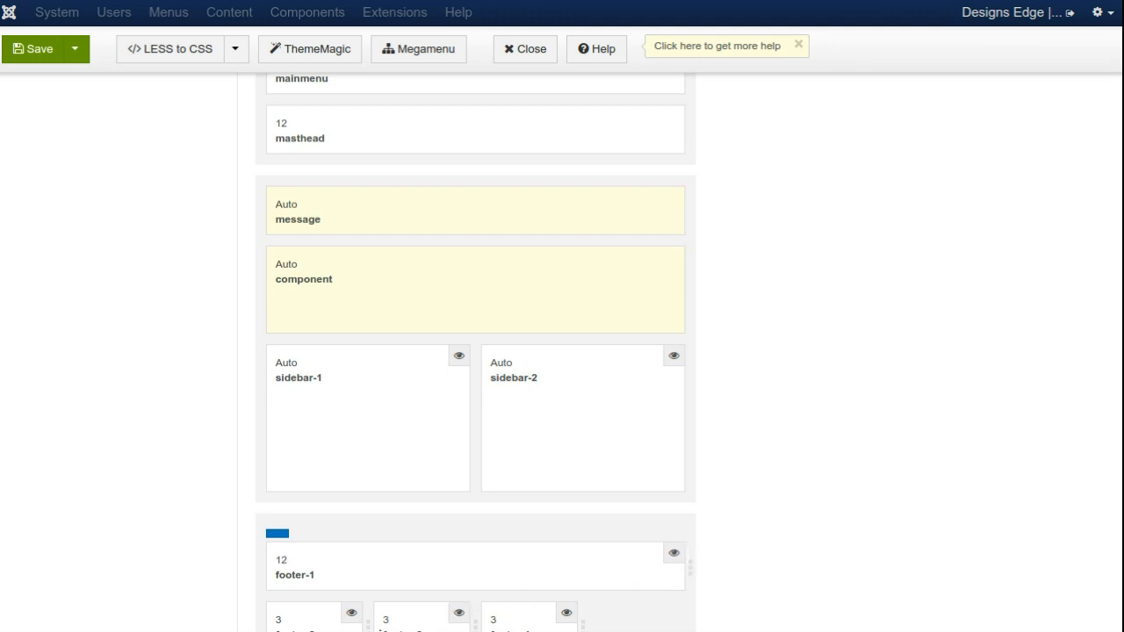
left_click_drag(368, 627, 689, 599)
scroll(125, 542, "down", 3)
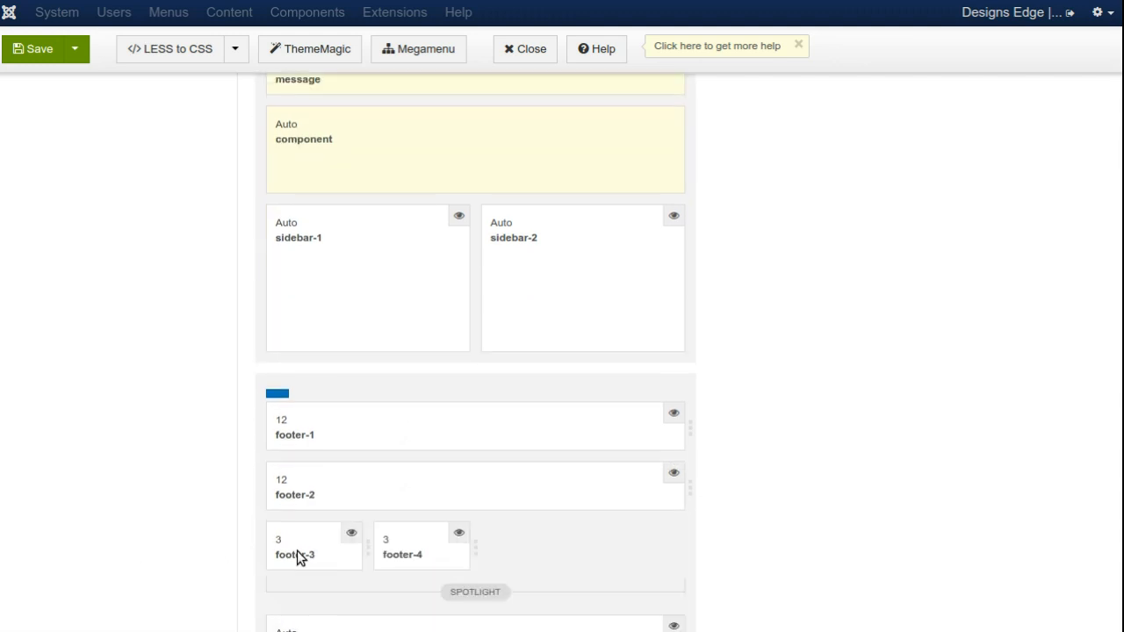
left_click_drag(372, 546, 685, 534)
left_click_drag(367, 606, 707, 592)
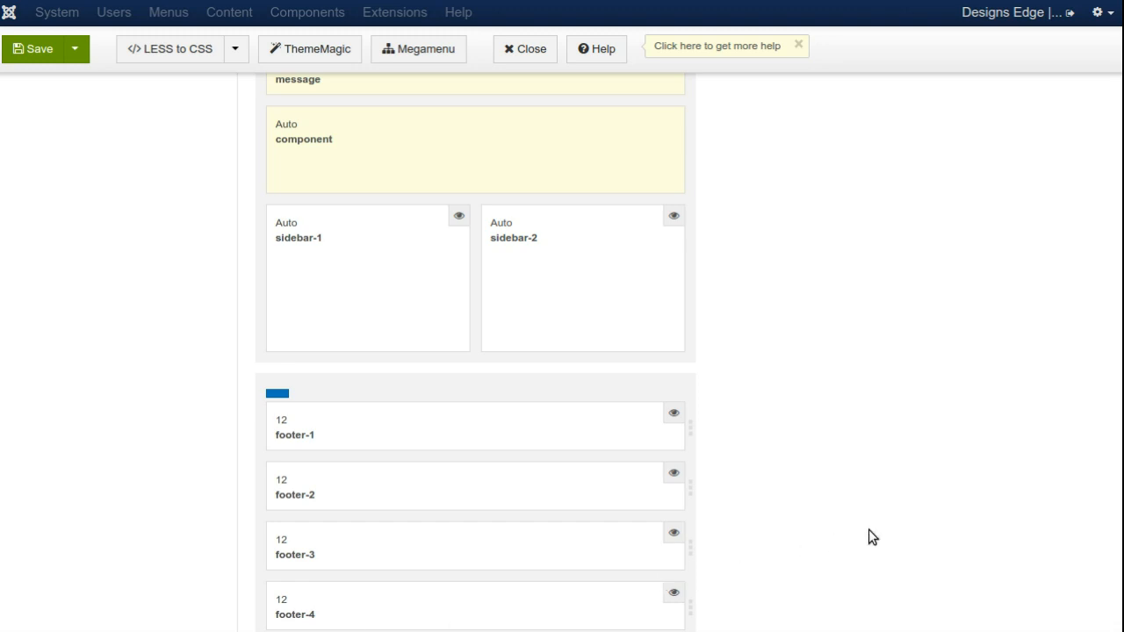
Step: Hide the sidebar-2 module position in the Small layout
scroll(870, 535, "down", 2)
scroll(857, 492, "up", 3)
scroll(369, 193, "down", 2)
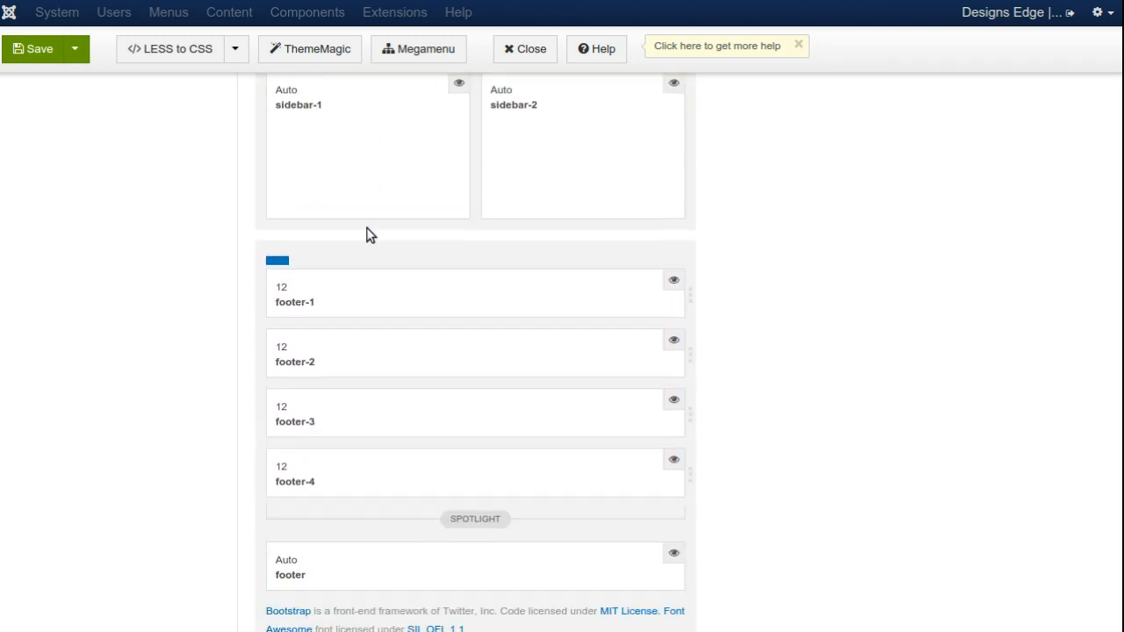
scroll(369, 238, "up", 1)
scroll(369, 246, "up", 3)
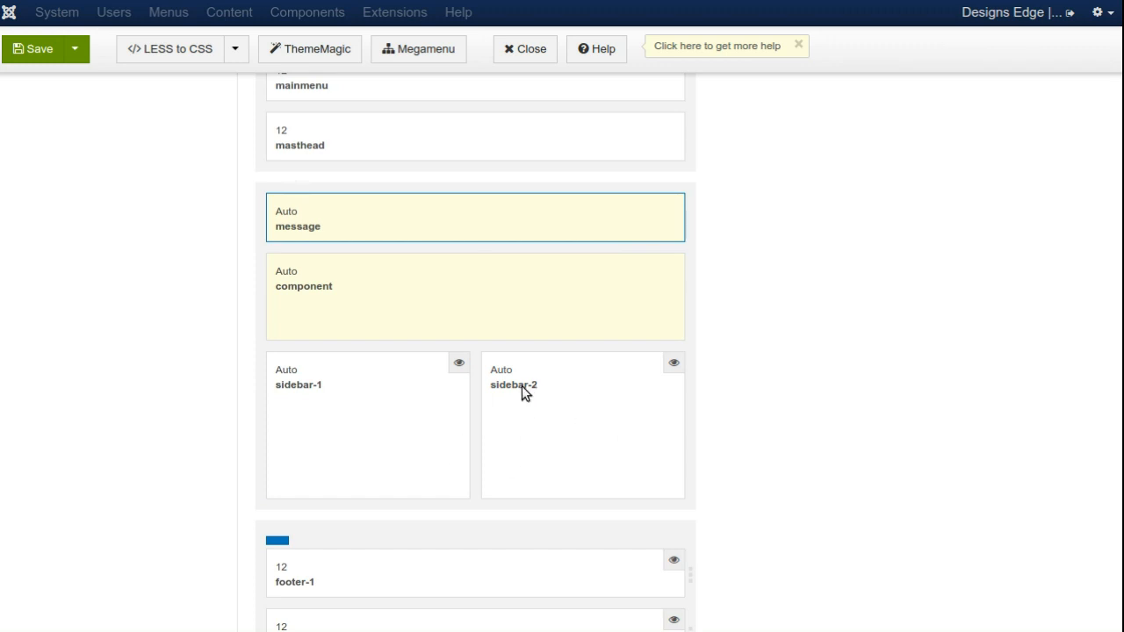
scroll(525, 414, "up", 1)
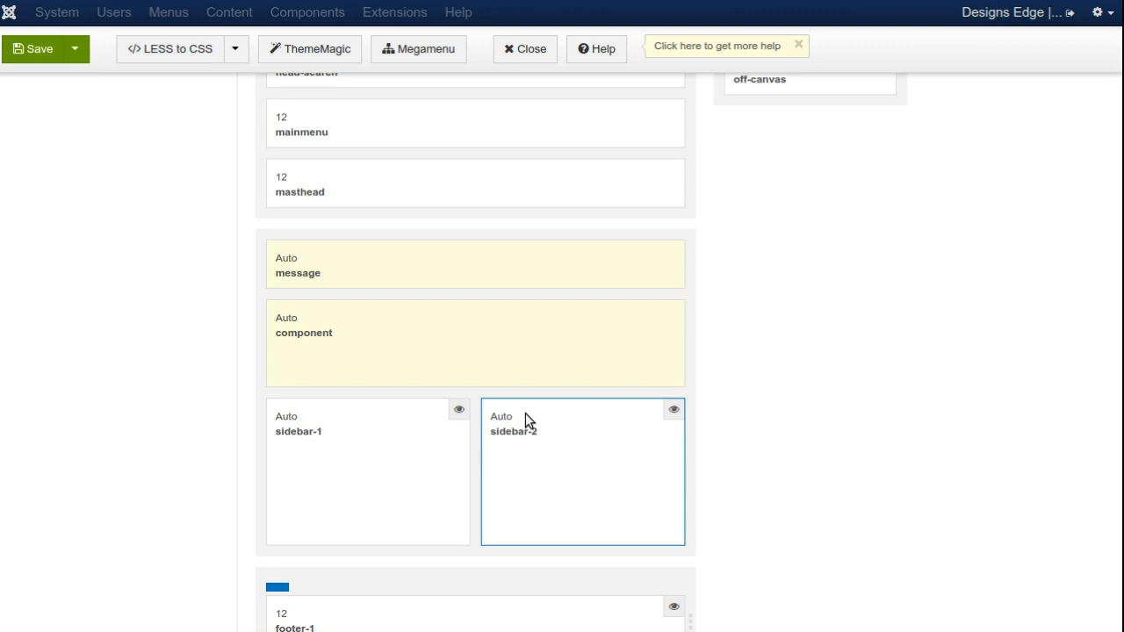
left_click_drag(560, 428, 549, 347)
left_click(567, 431)
left_click(673, 410)
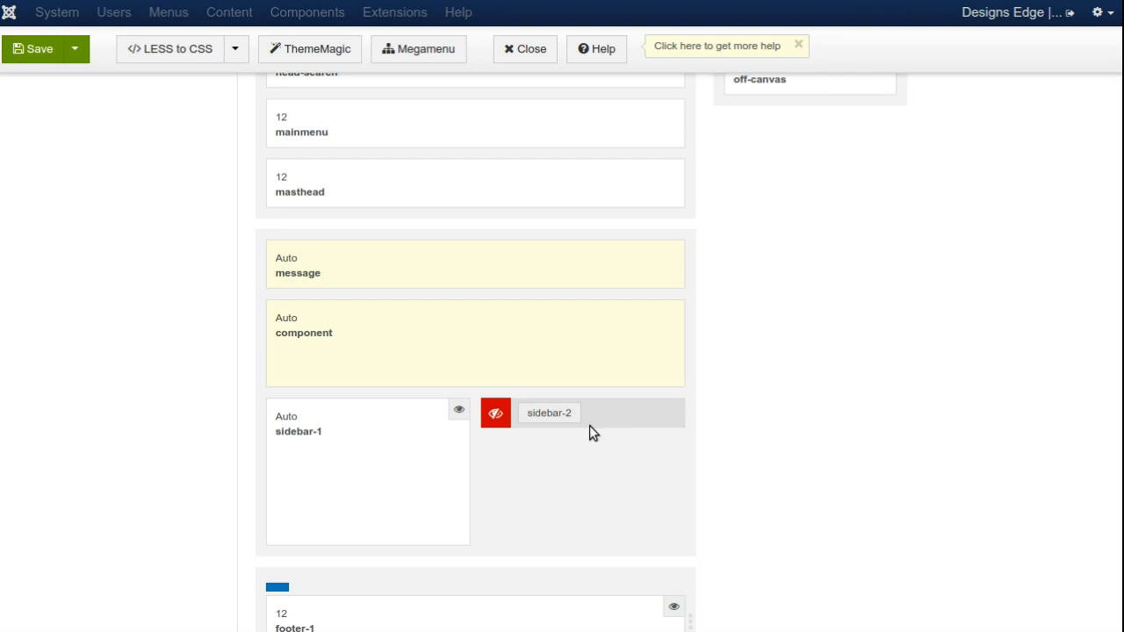
Step: Hide the sidebar-2 module position in the Extra Small layout
scroll(587, 427, "up", 1)
scroll(587, 429, "down", 4)
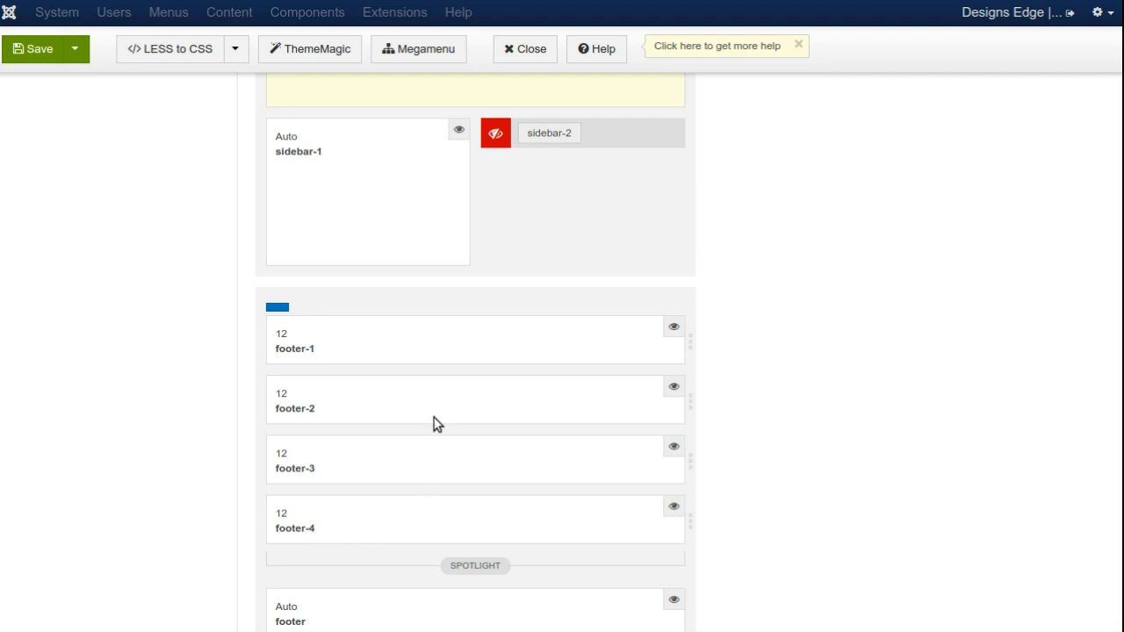
scroll(437, 424, "up", 8)
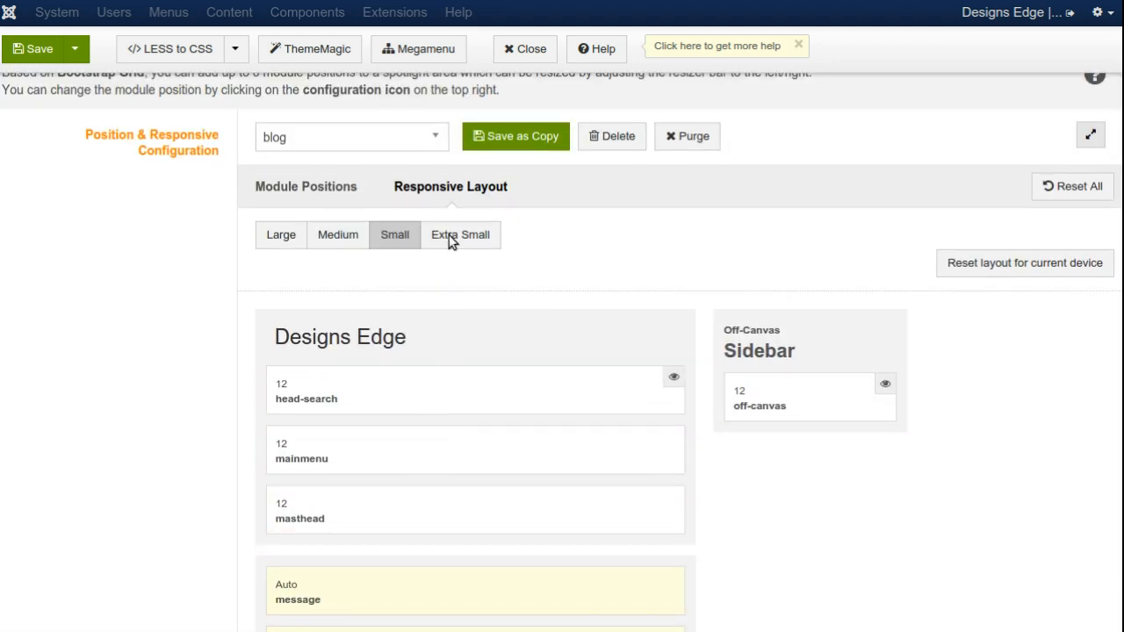
left_click(449, 235)
scroll(101, 484, "down", 3)
scroll(101, 484, "down", 1)
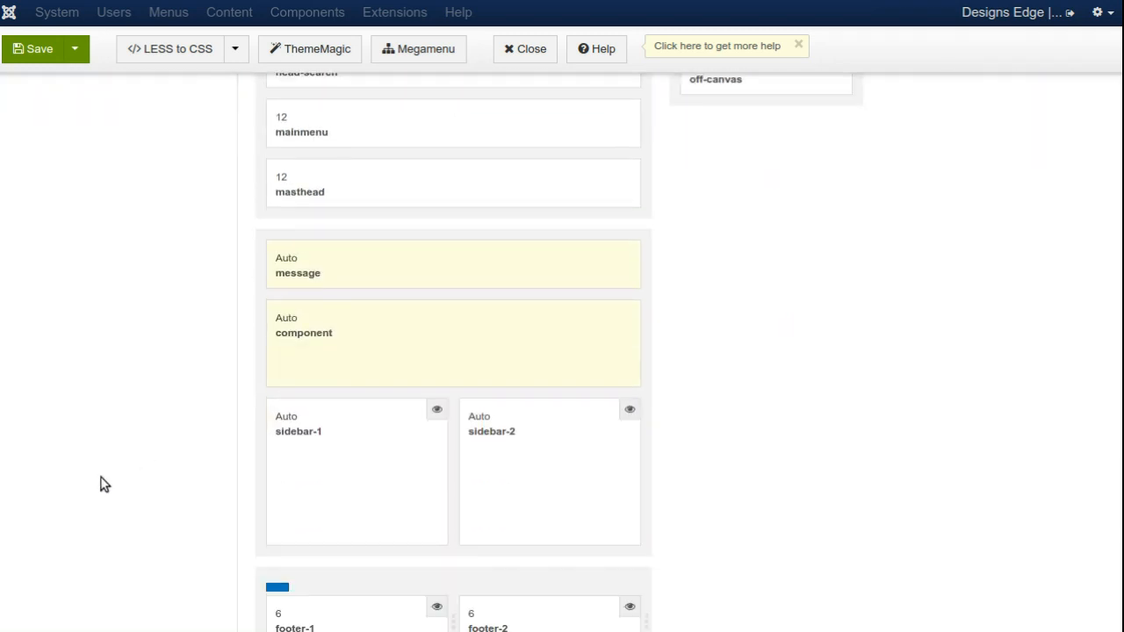
left_click(629, 411)
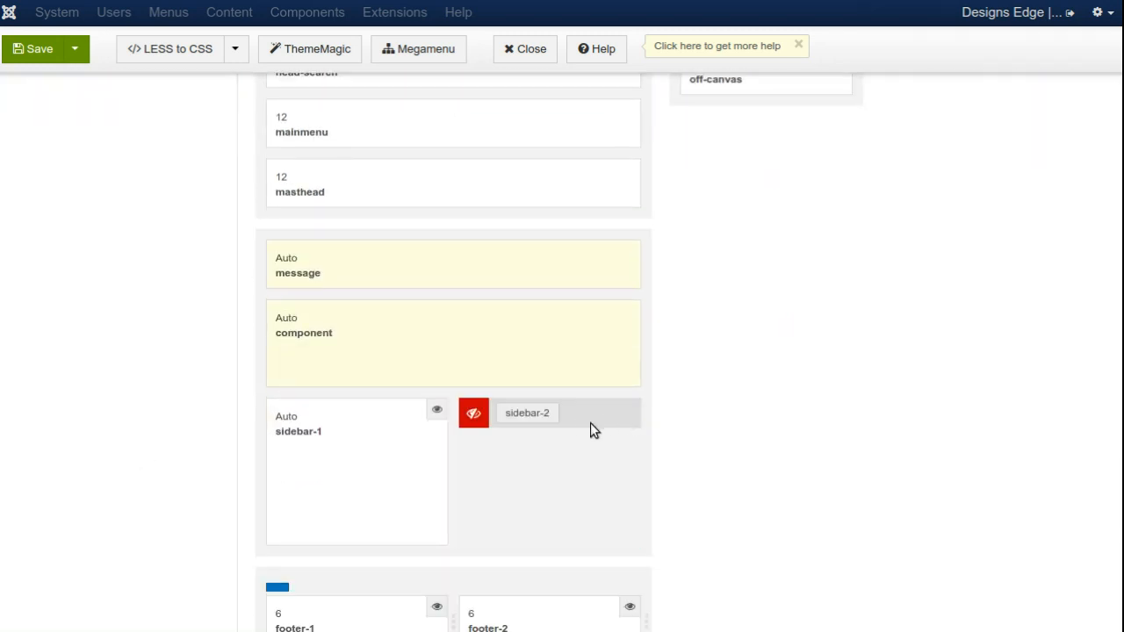
scroll(566, 416, "up", 5)
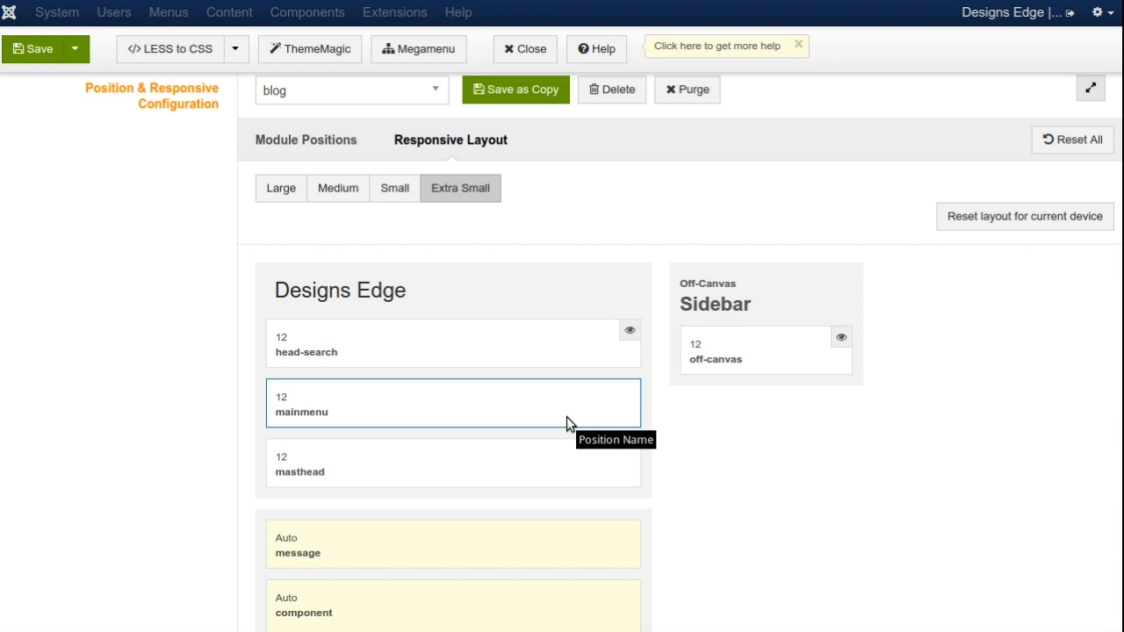
Step: Widen footer-1 through footer-4 to the full 12 columns each in the Extra Small layout
scroll(749, 495, "down", 5)
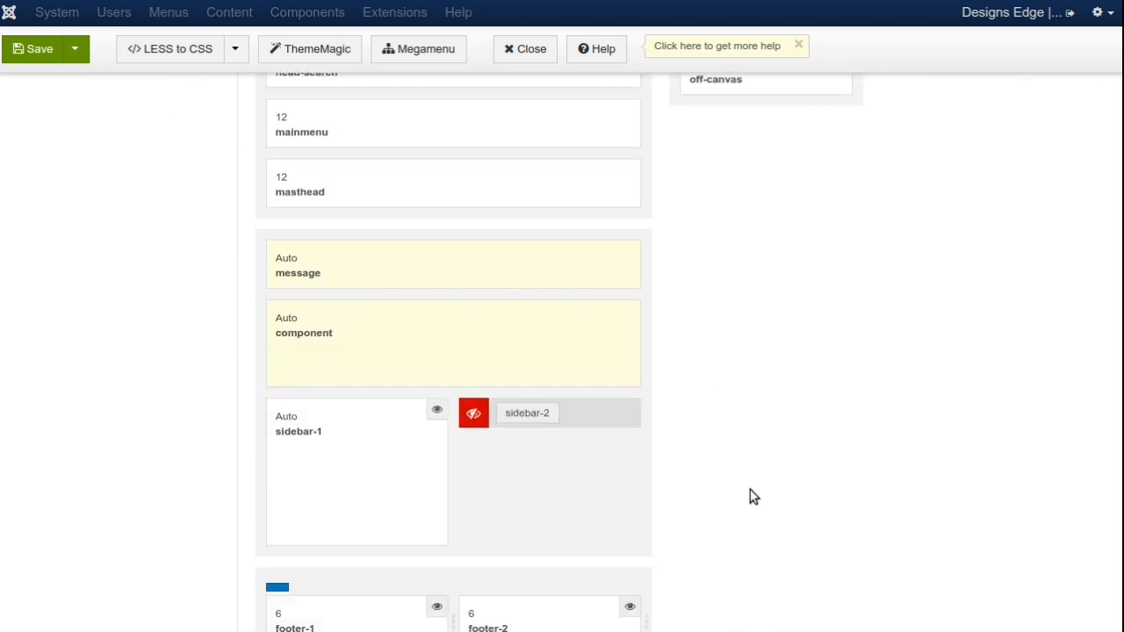
scroll(752, 498, "down", 2)
left_click_drag(452, 395, 654, 395)
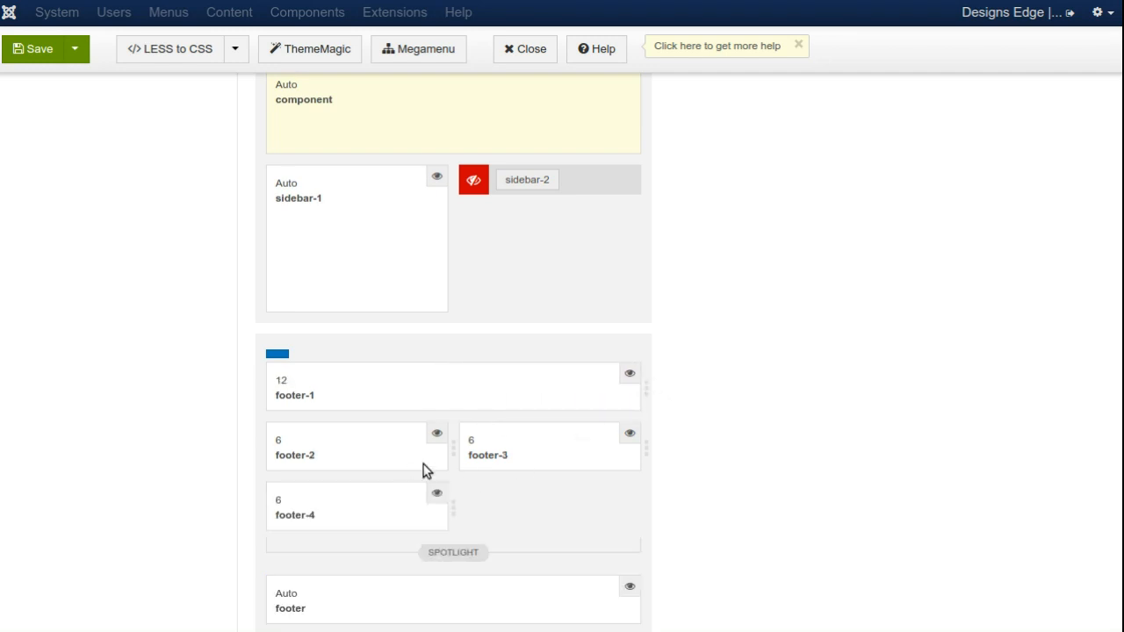
left_click_drag(453, 450, 650, 444)
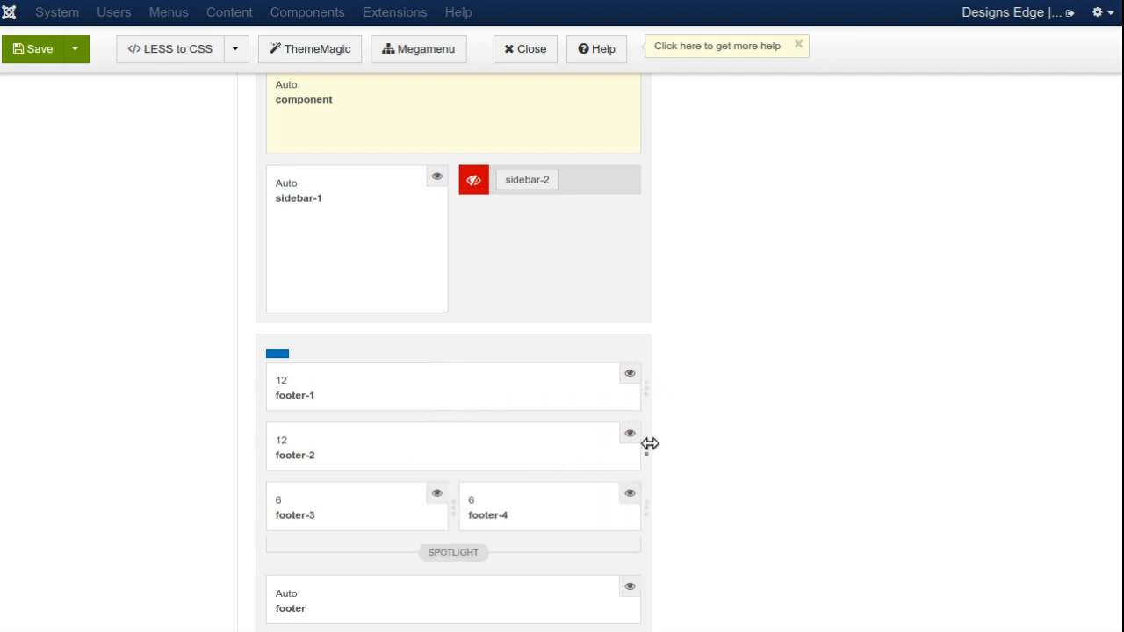
left_click_drag(454, 513, 657, 505)
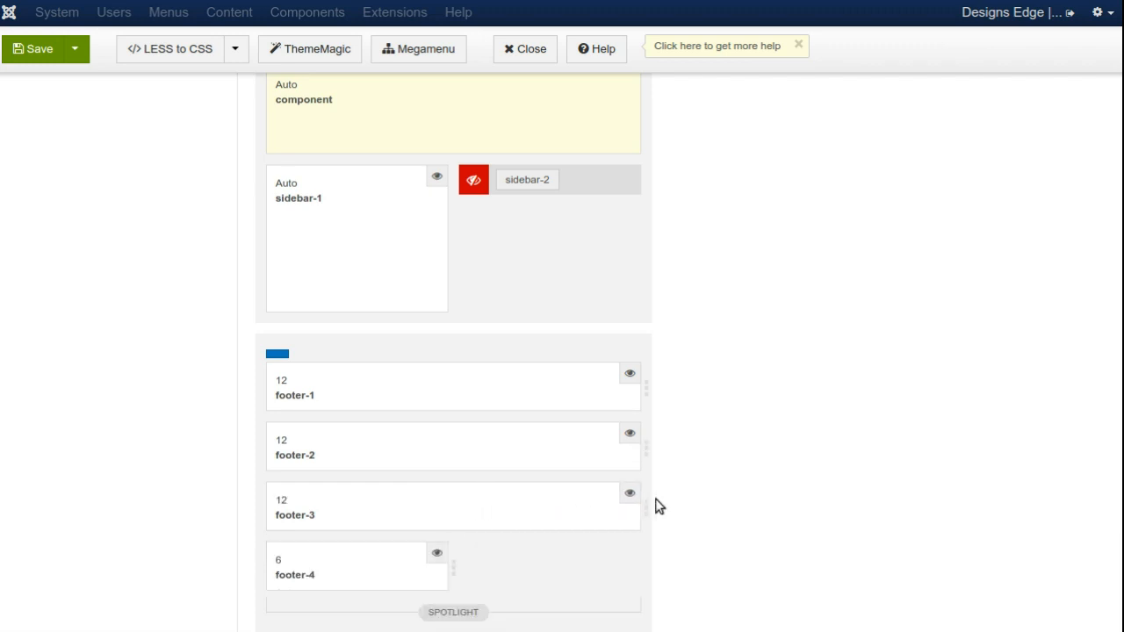
left_click_drag(452, 566, 656, 567)
scroll(131, 454, "down", 3)
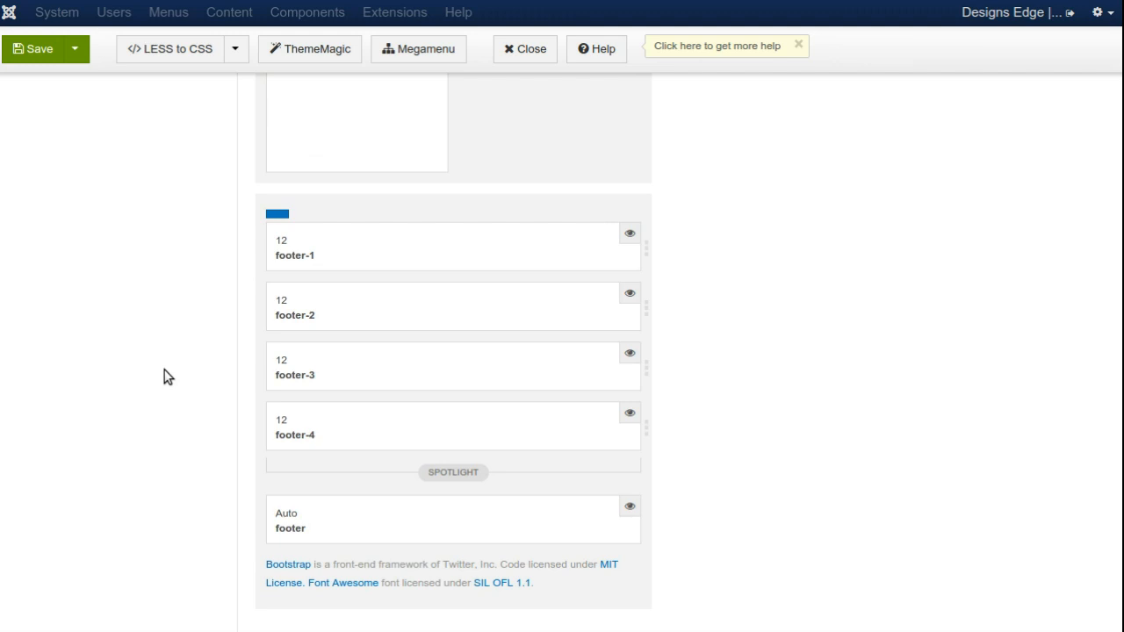
Step: Review the sidebar and footer arrangement in the Large and Medium layouts
scroll(166, 376, "up", 5)
scroll(156, 274, "up", 5)
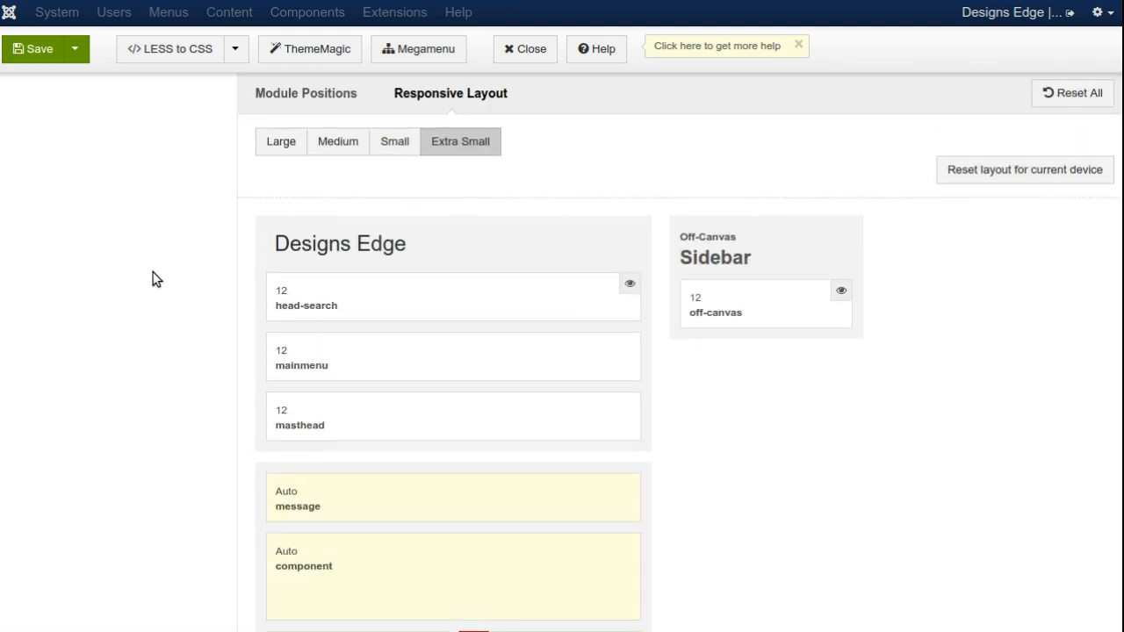
left_click(270, 282)
scroll(138, 321, "down", 5)
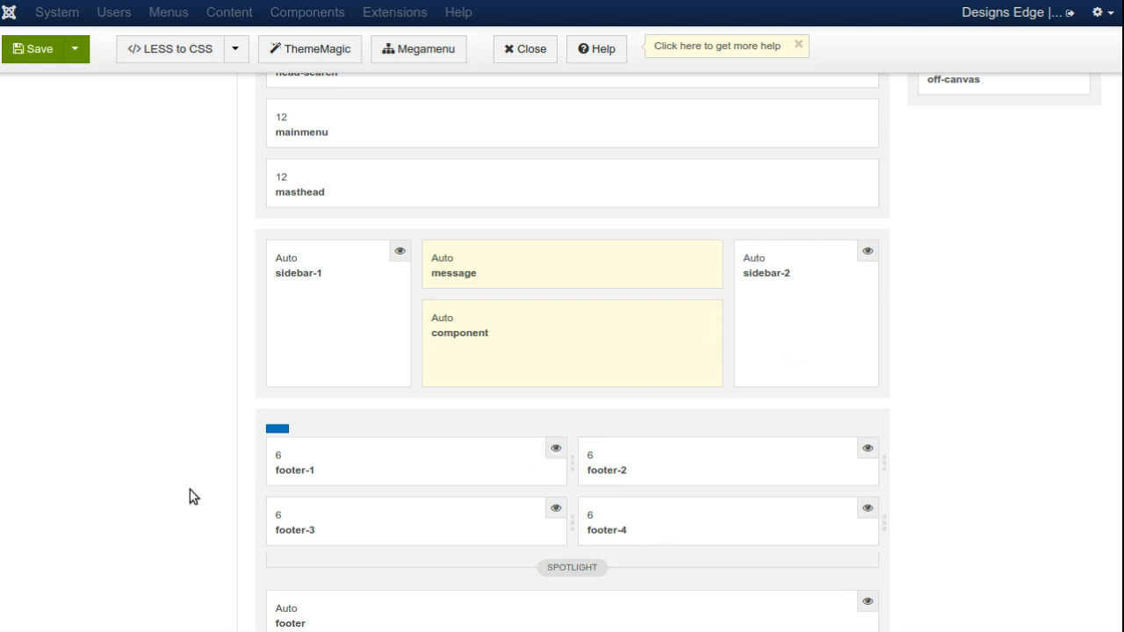
scroll(188, 492, "up", 3)
left_click(342, 240)
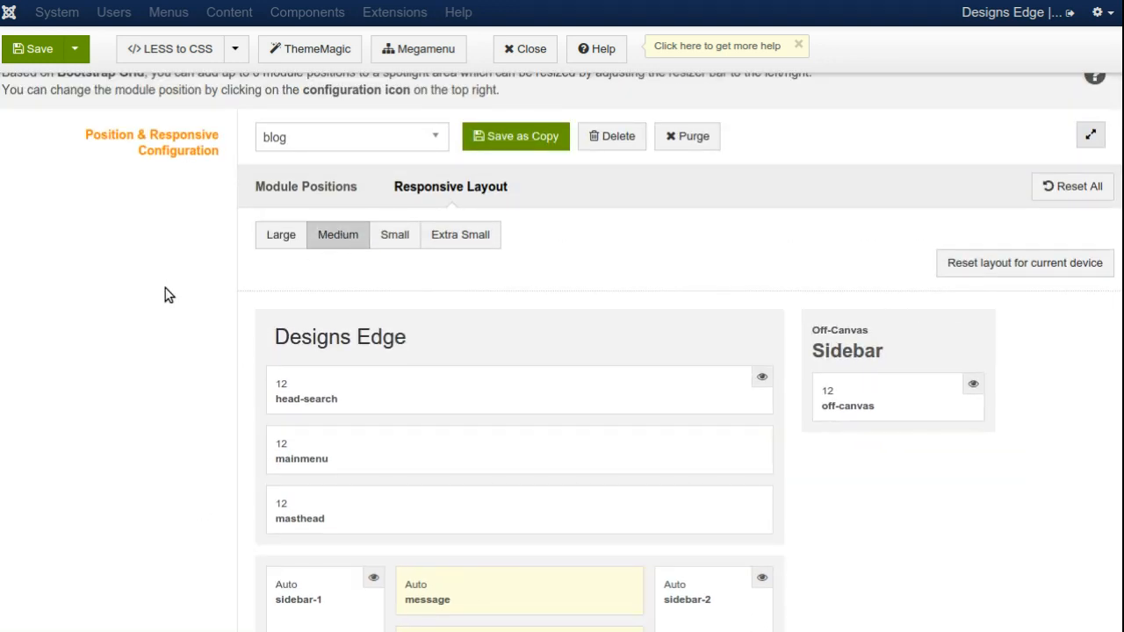
scroll(163, 298, "down", 5)
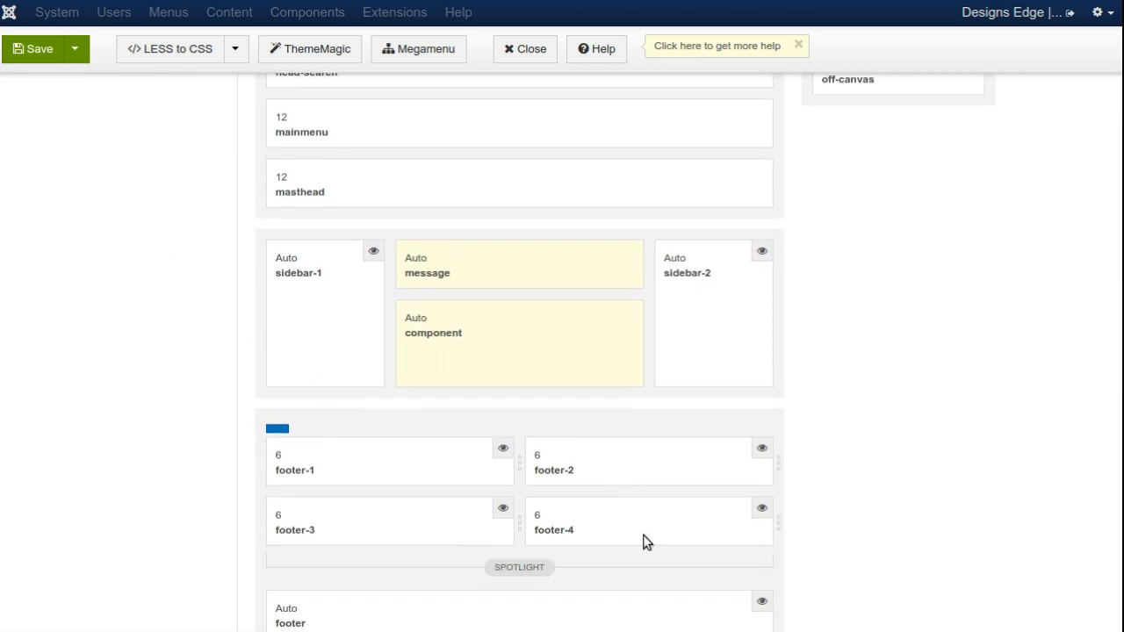
scroll(156, 394, "up", 5)
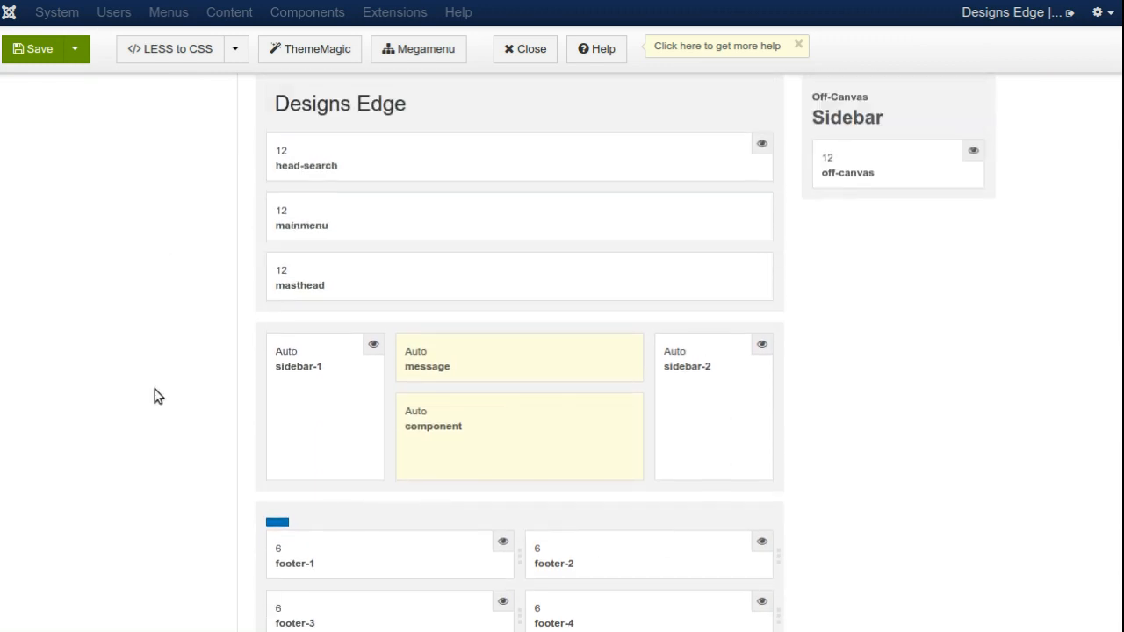
Step: Check the sidebar visibility and footer widths in the Small and Extra Small layouts
left_click(400, 240)
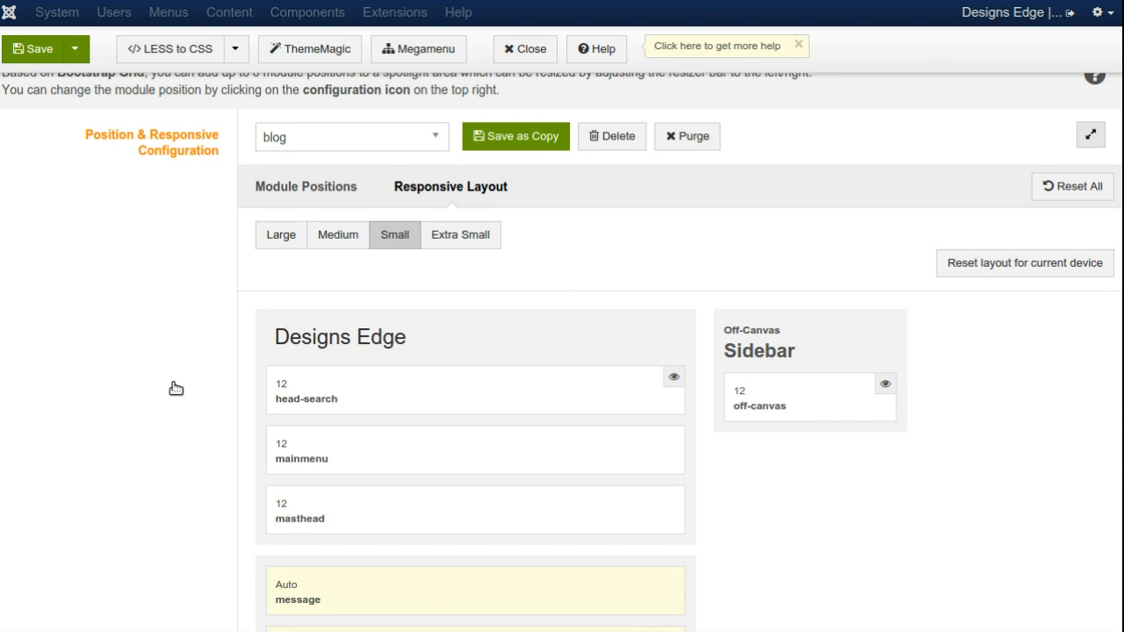
scroll(160, 519, "down", 5)
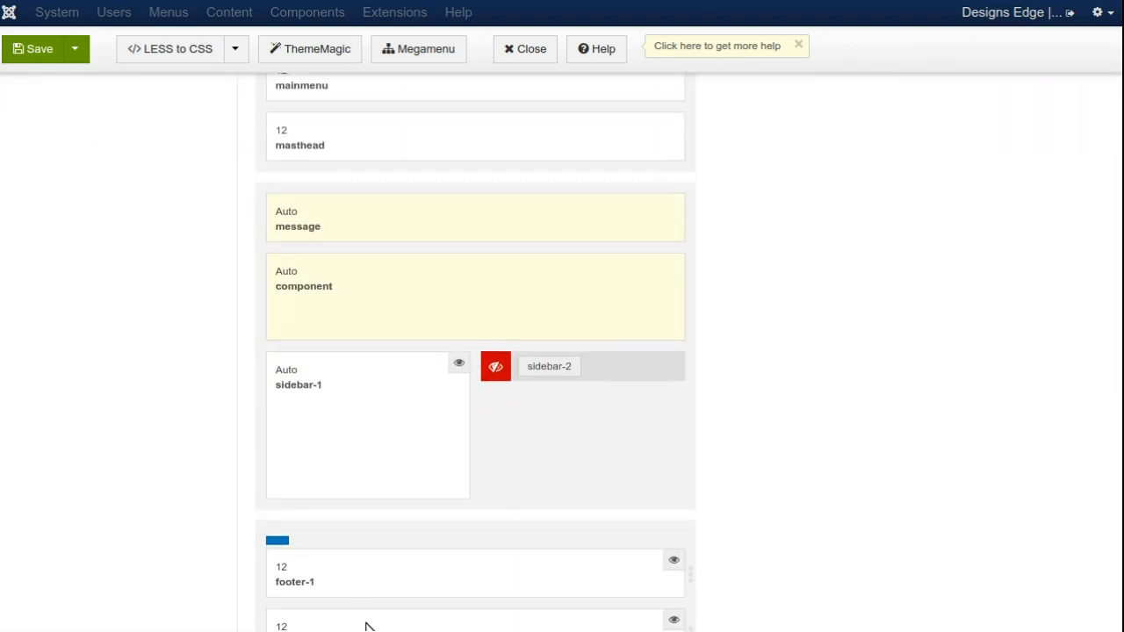
scroll(364, 622, "down", 4)
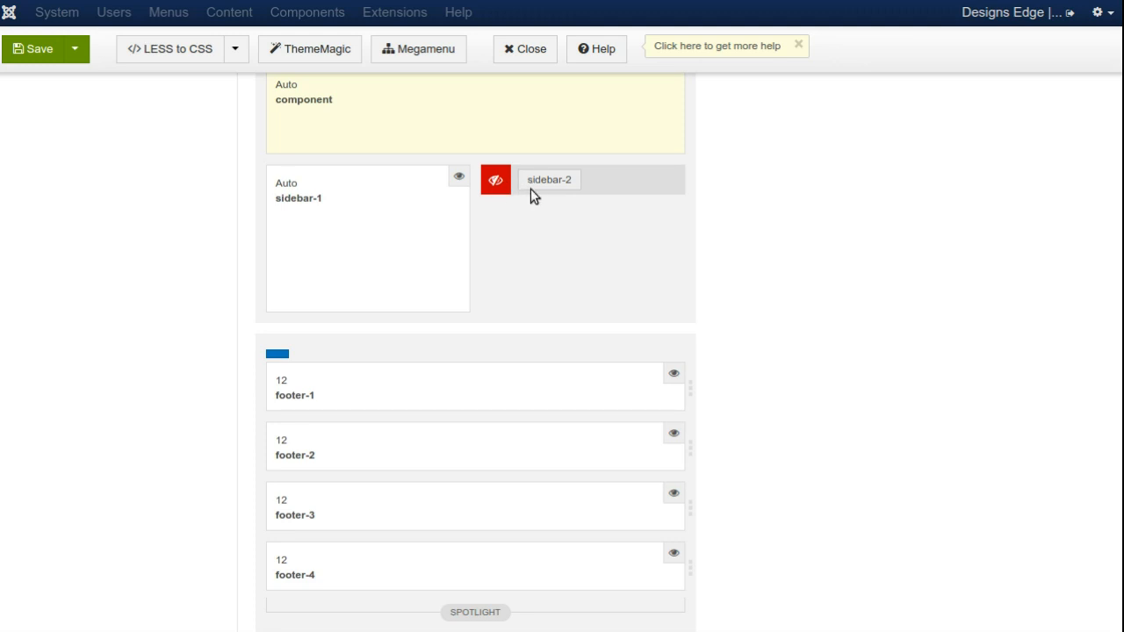
scroll(138, 346, "up", 10)
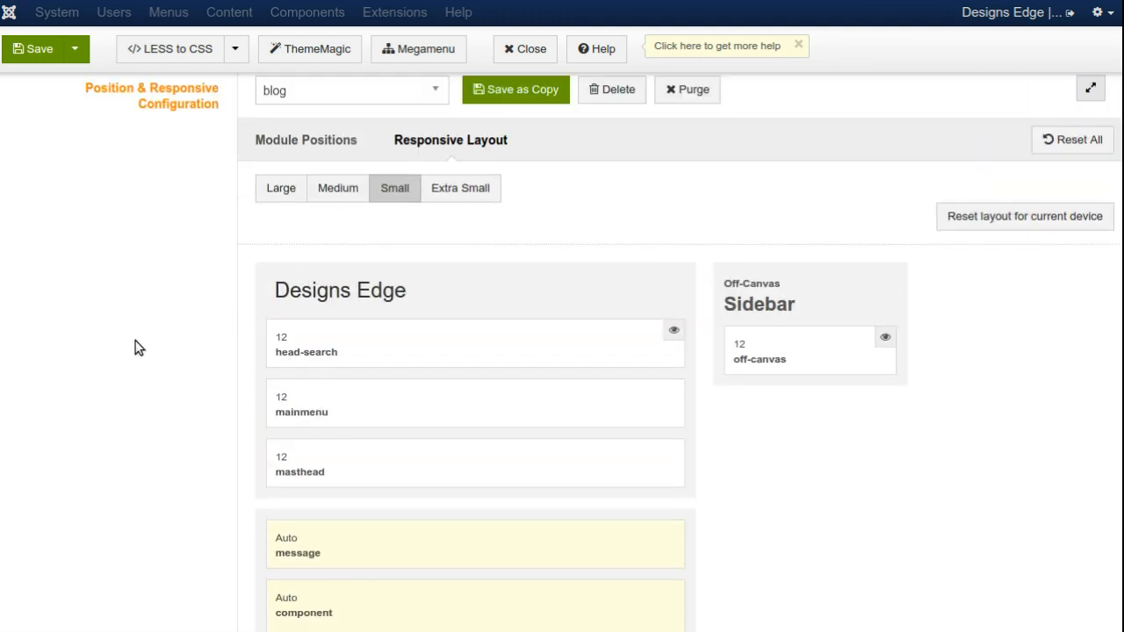
left_click(477, 188)
scroll(224, 294, "down", 5)
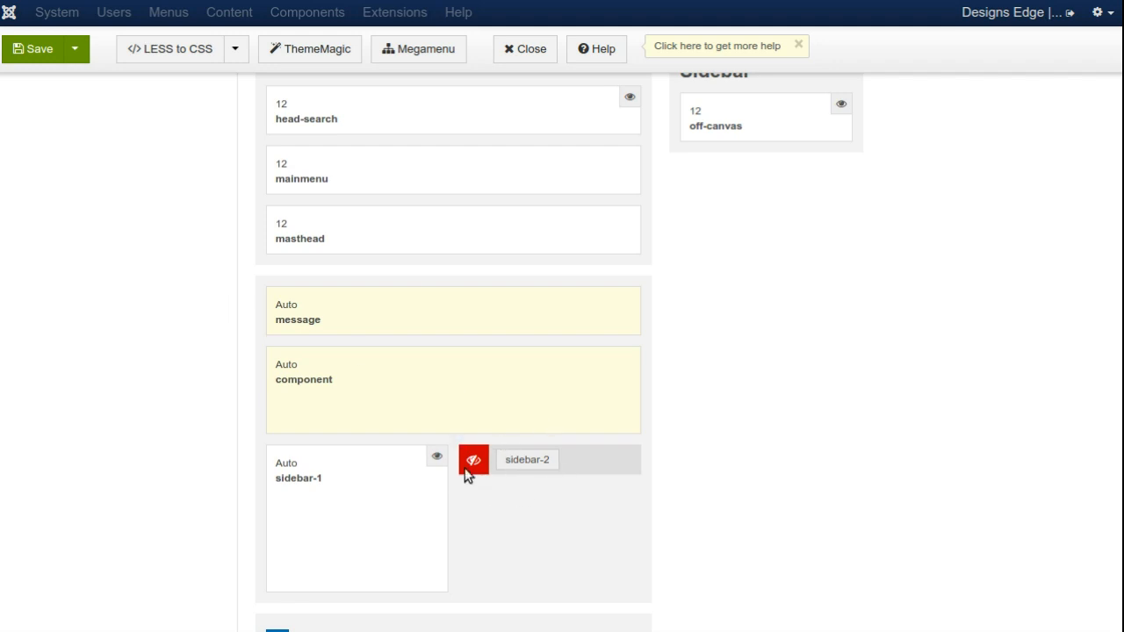
scroll(88, 427, "down", 7)
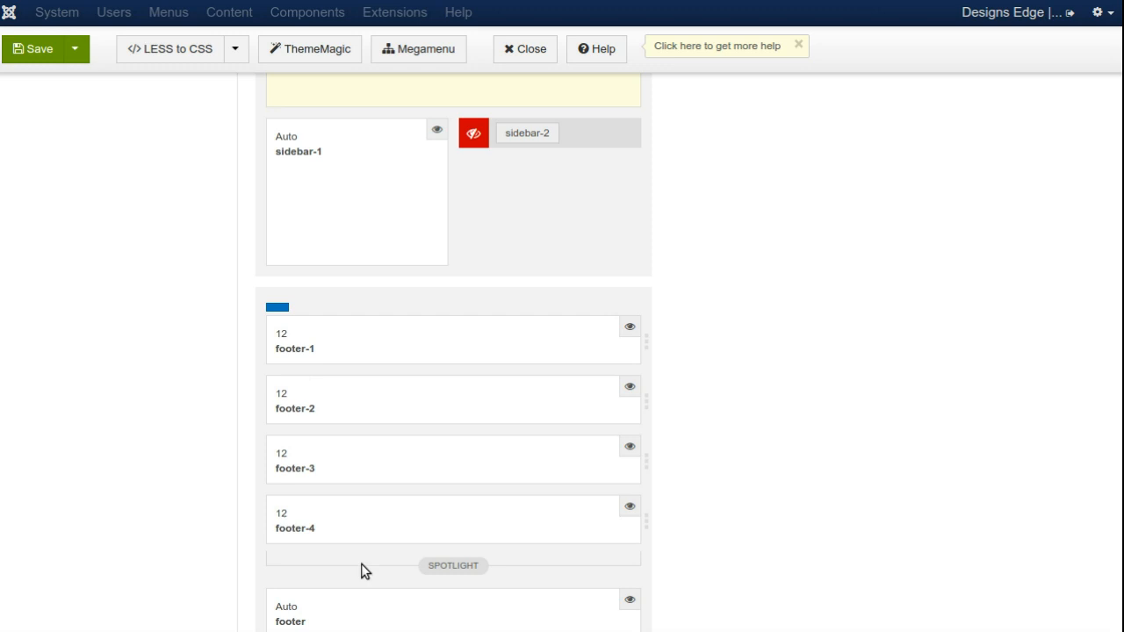
scroll(364, 511, "up", 1)
scroll(359, 469, "up", 12)
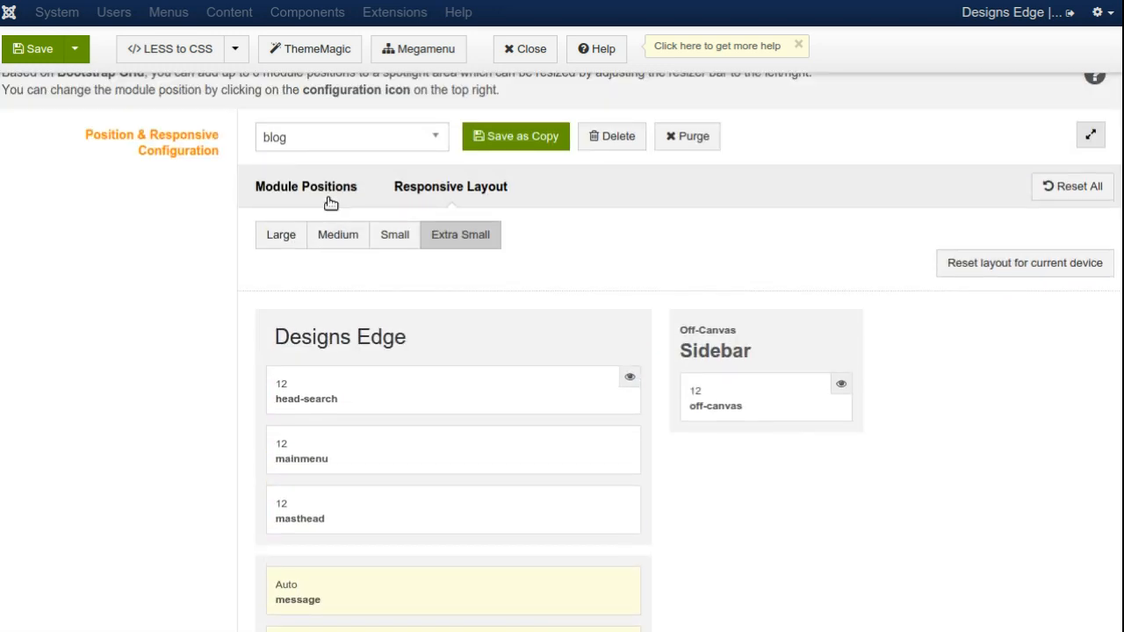
scroll(332, 264, "down", 7)
scroll(339, 457, "down", 8)
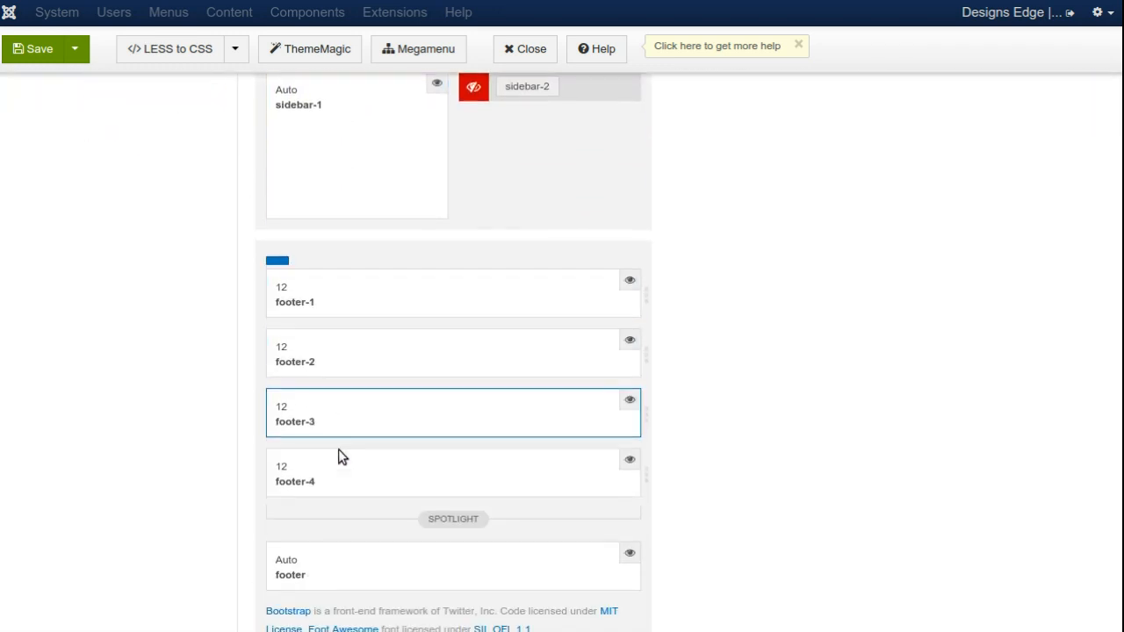
Step: Save the purity_III - Default template style and close it
scroll(338, 452, "up", 19)
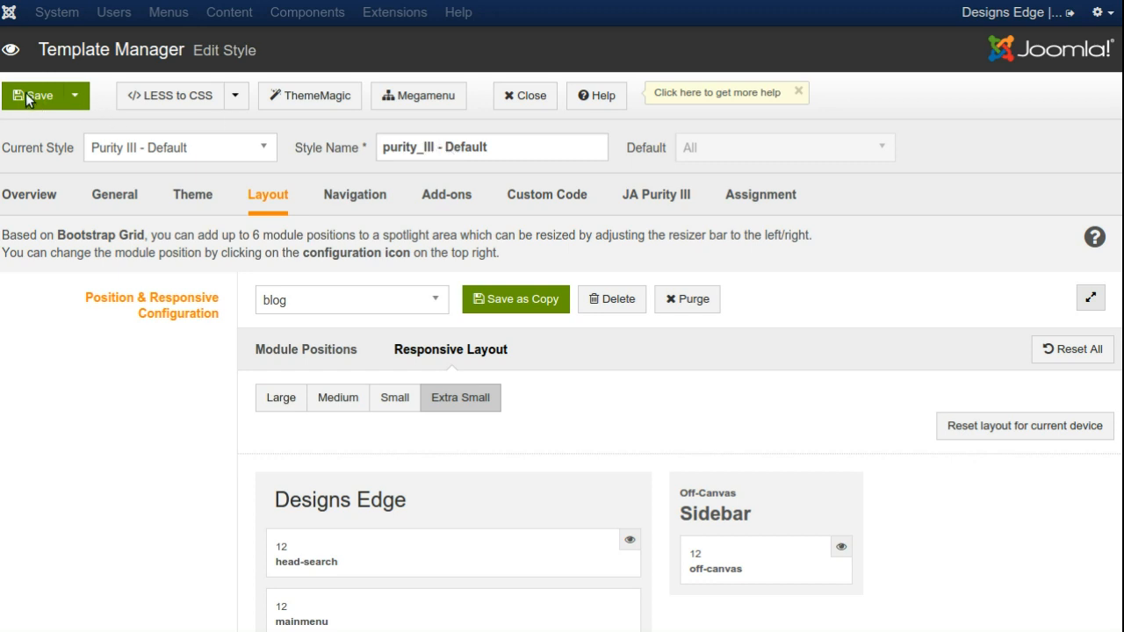
left_click(77, 104)
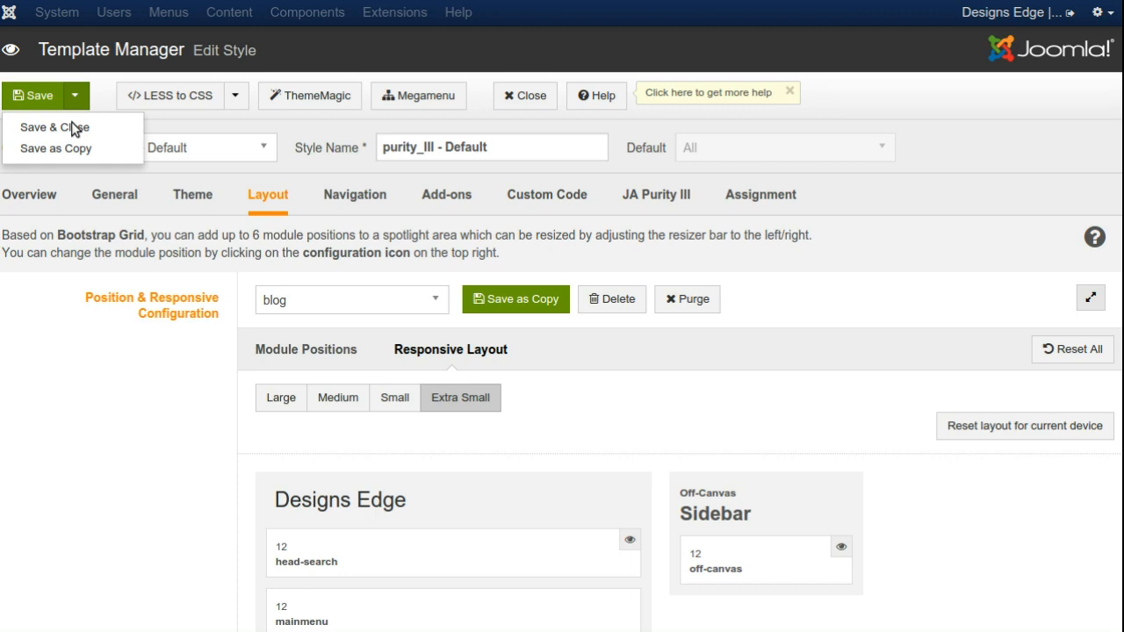
left_click(70, 130)
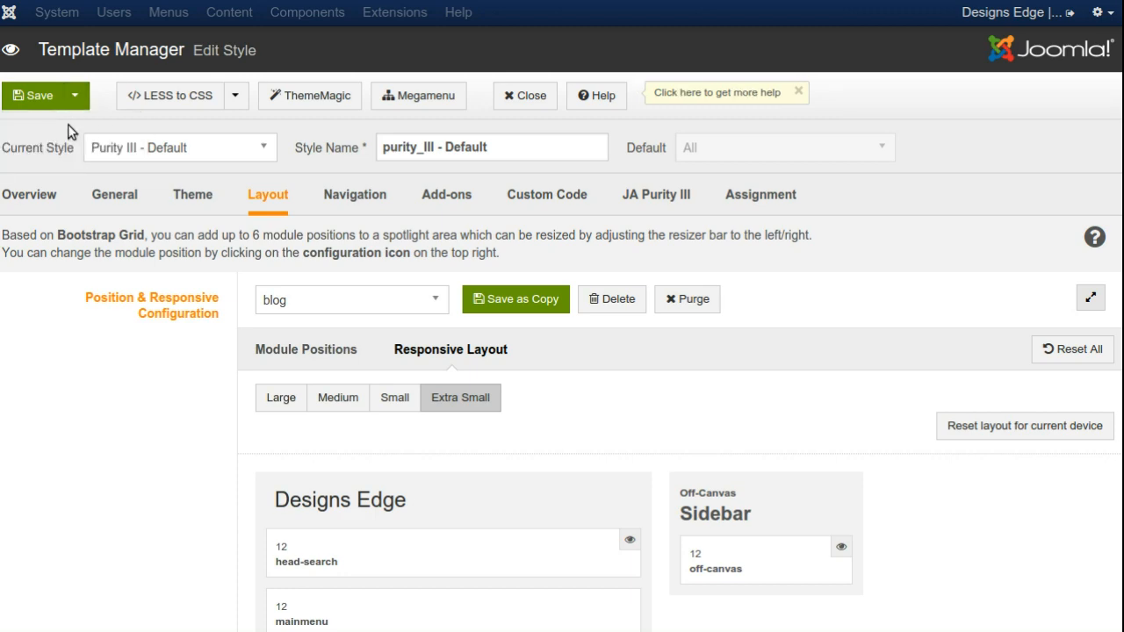